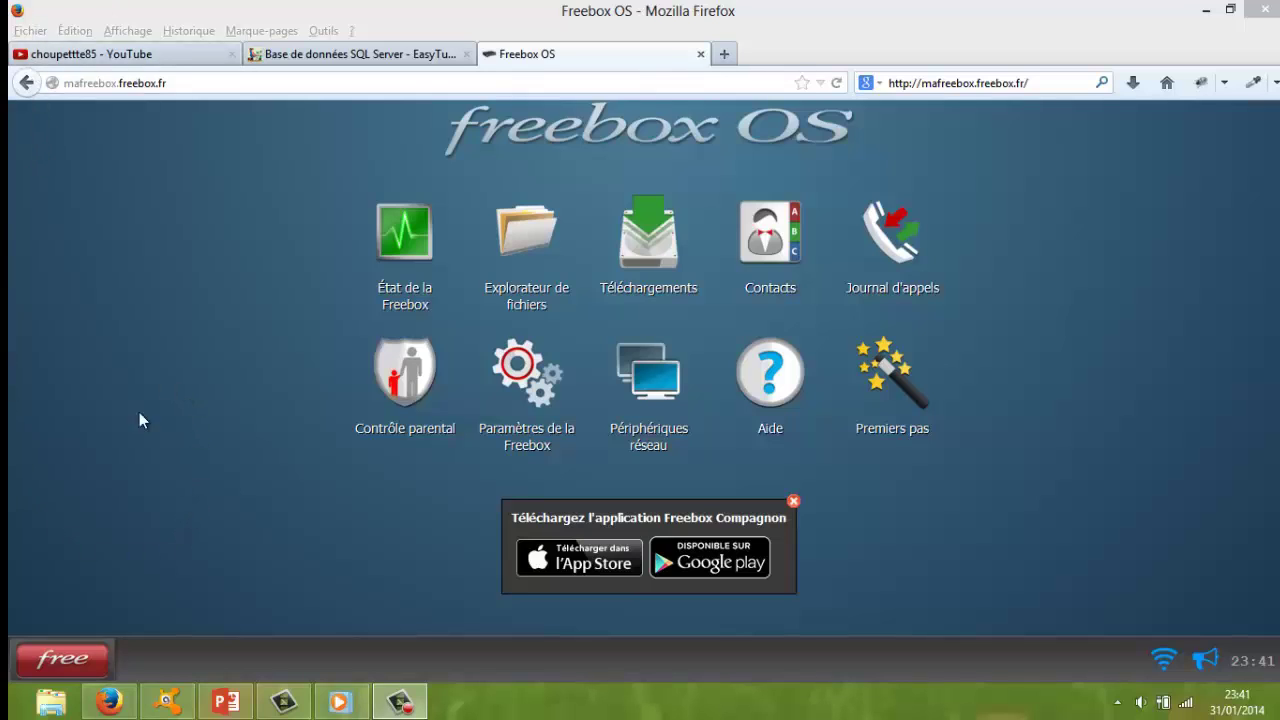
Step: View the Free main menu and the confirmation prompts for disabling personal Wi-Fi and ad blocking, dismissing both prompts
click(62, 662)
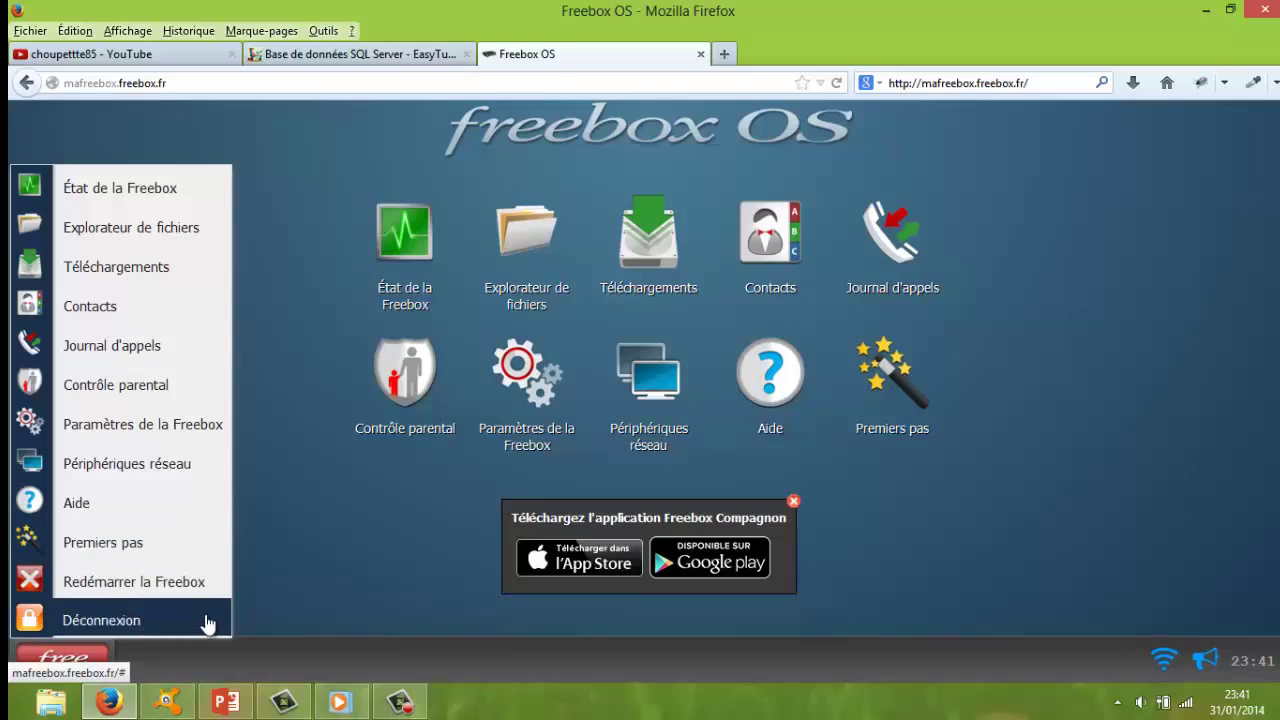
click(314, 532)
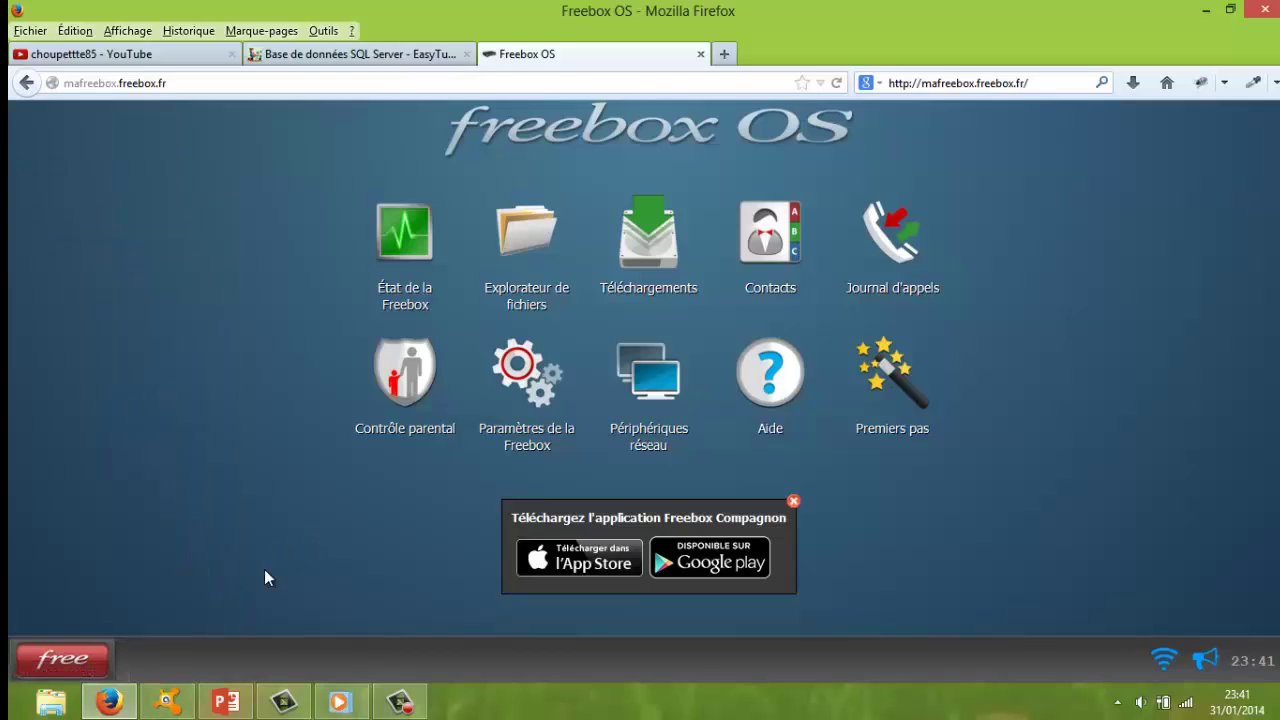
click(1164, 660)
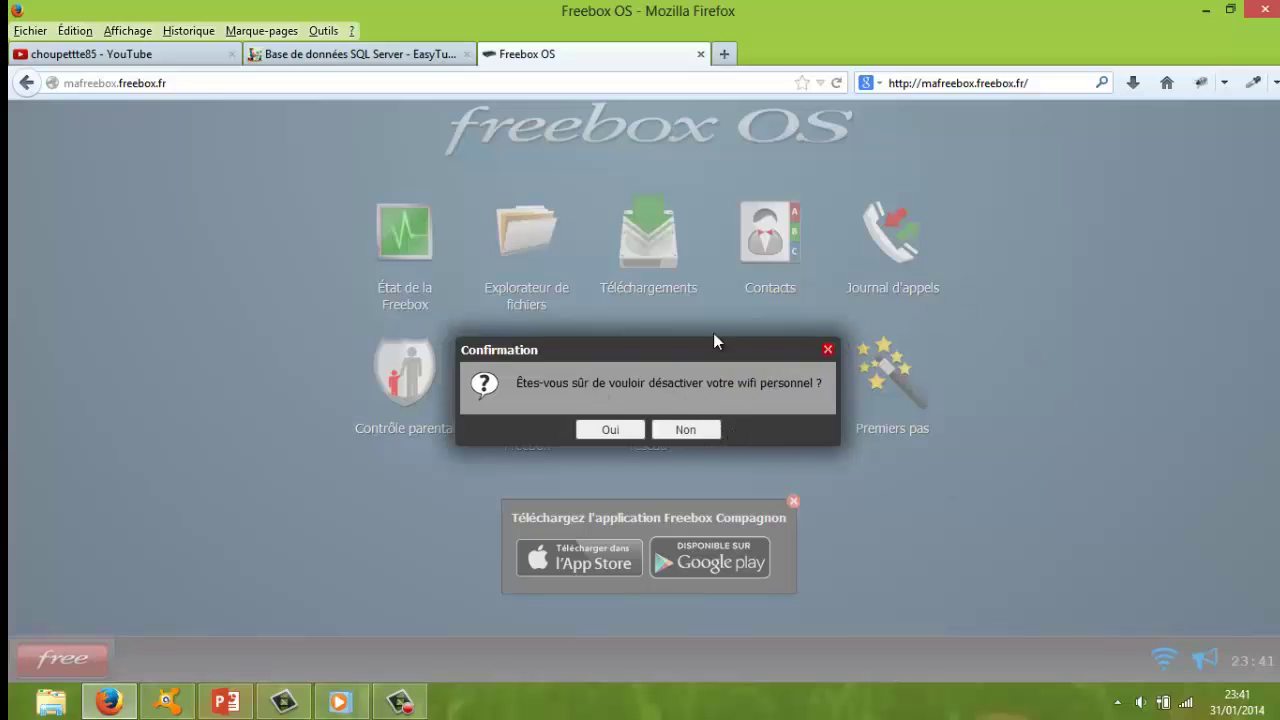
click(828, 349)
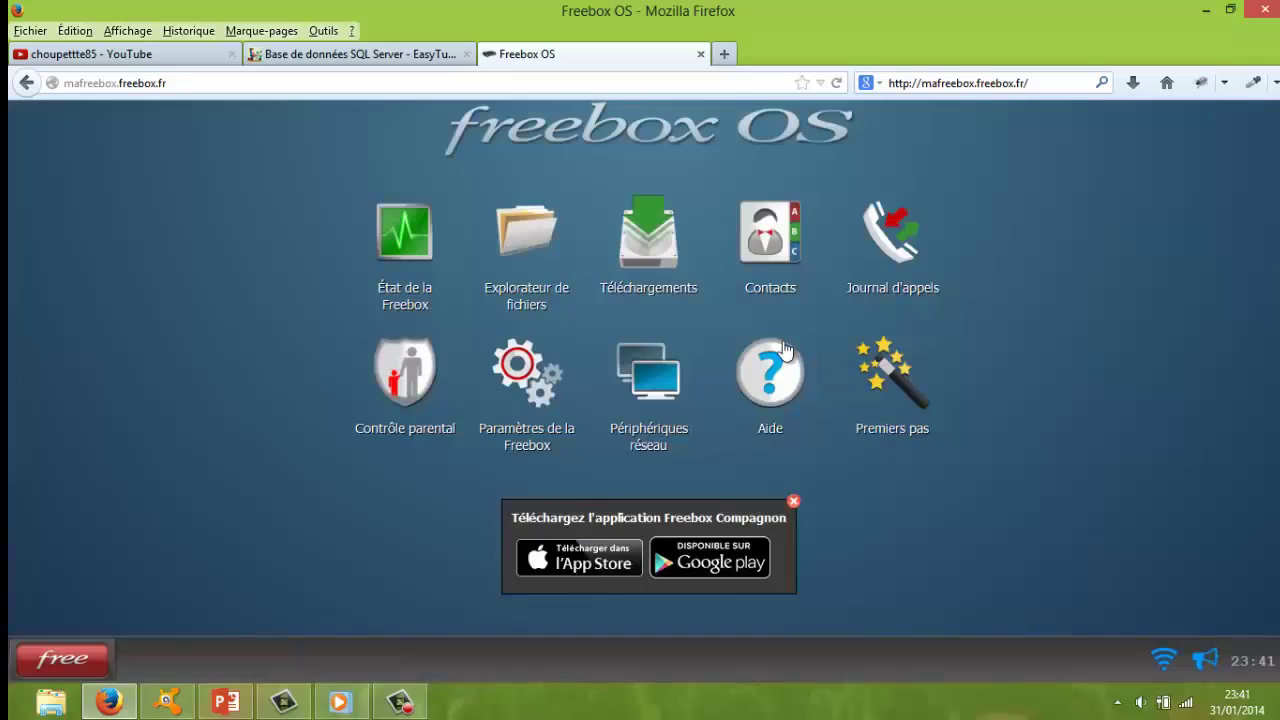
click(1205, 657)
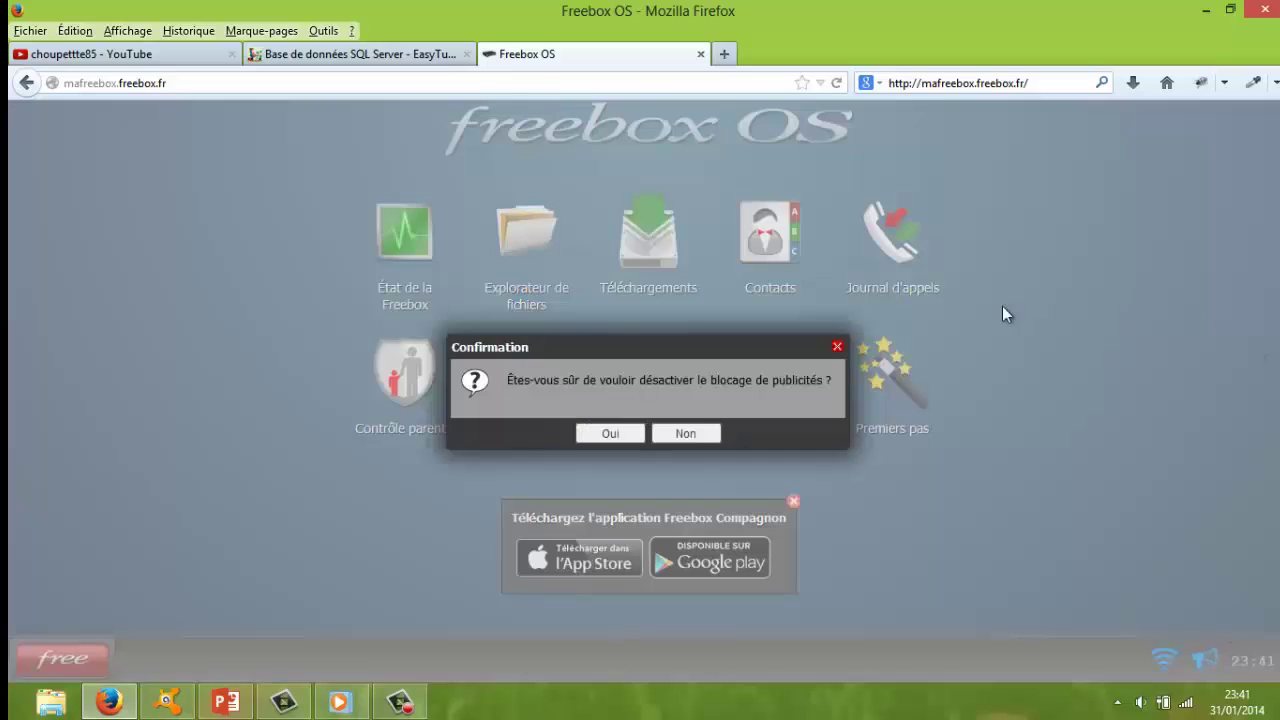
click(837, 347)
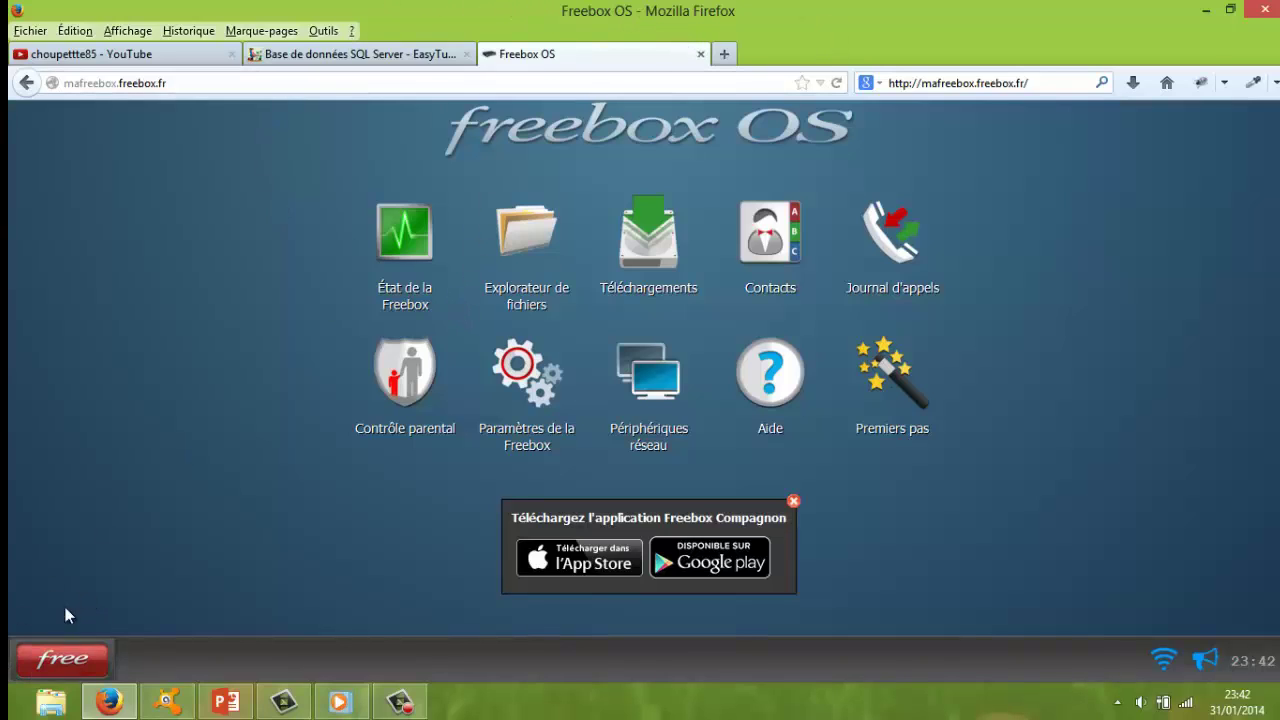
Step: Log out of the Freebox OS session and close its browser tab
click(62, 660)
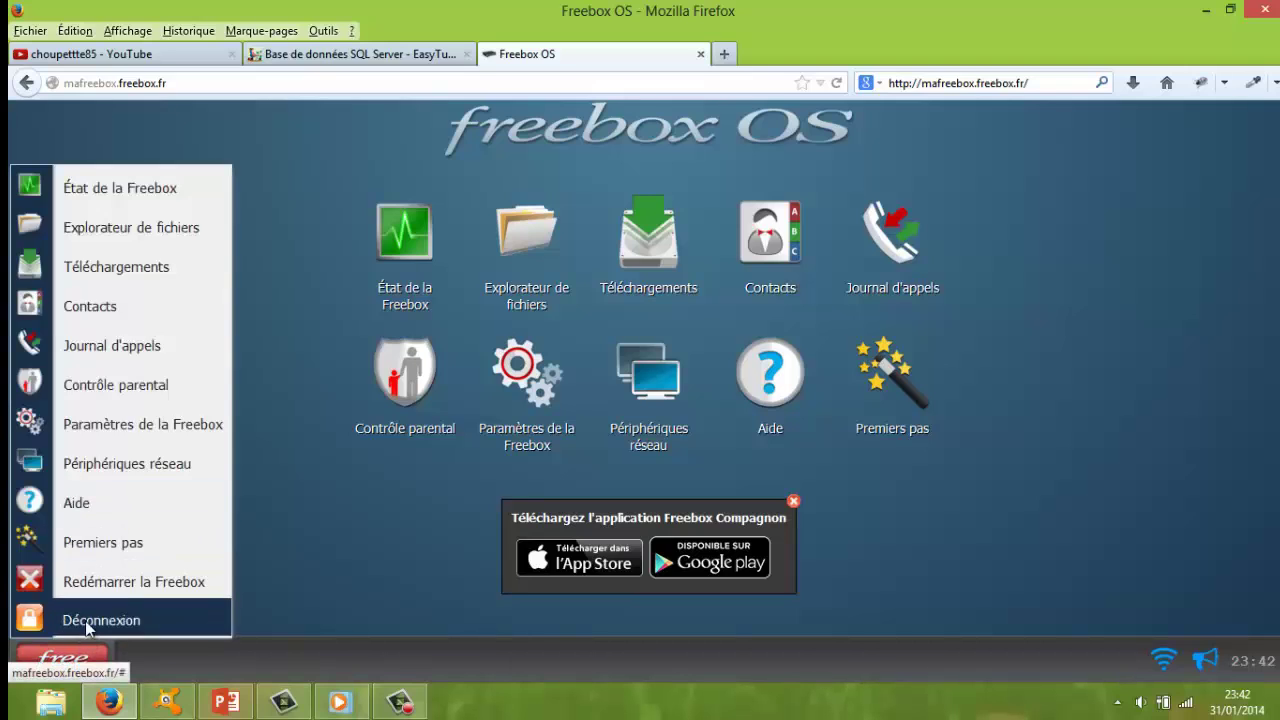
click(85, 623)
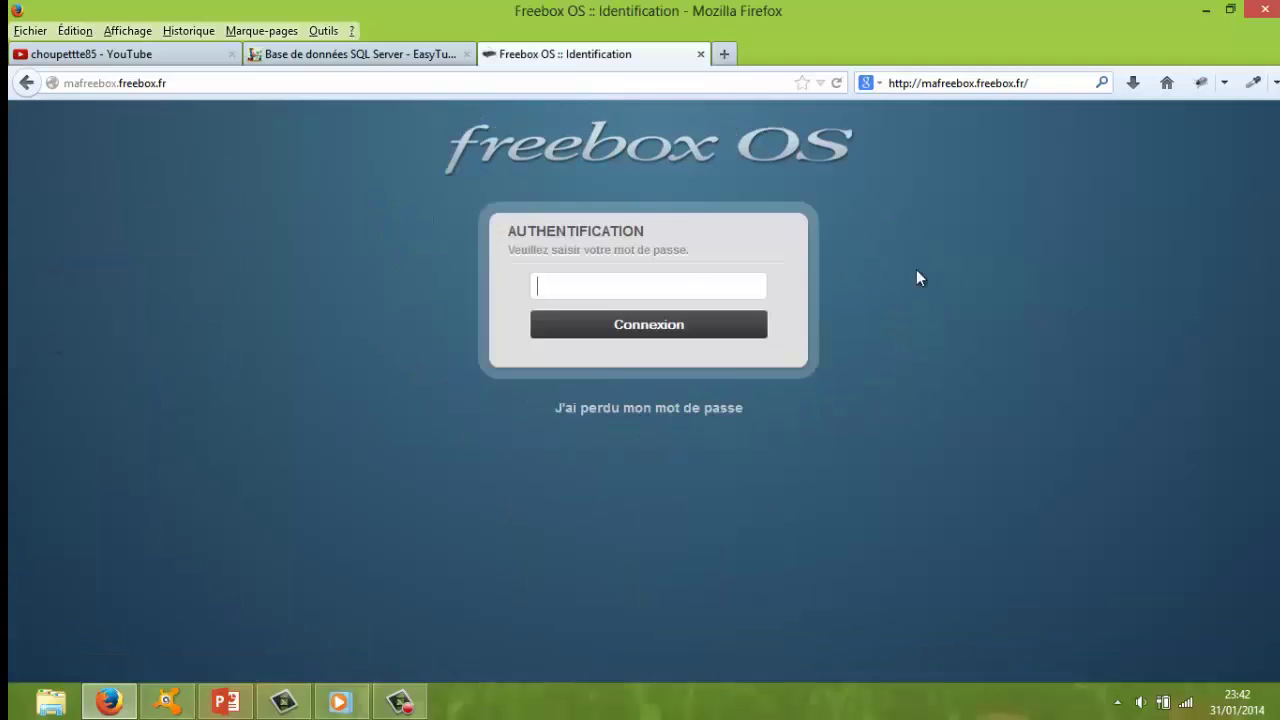
click(700, 54)
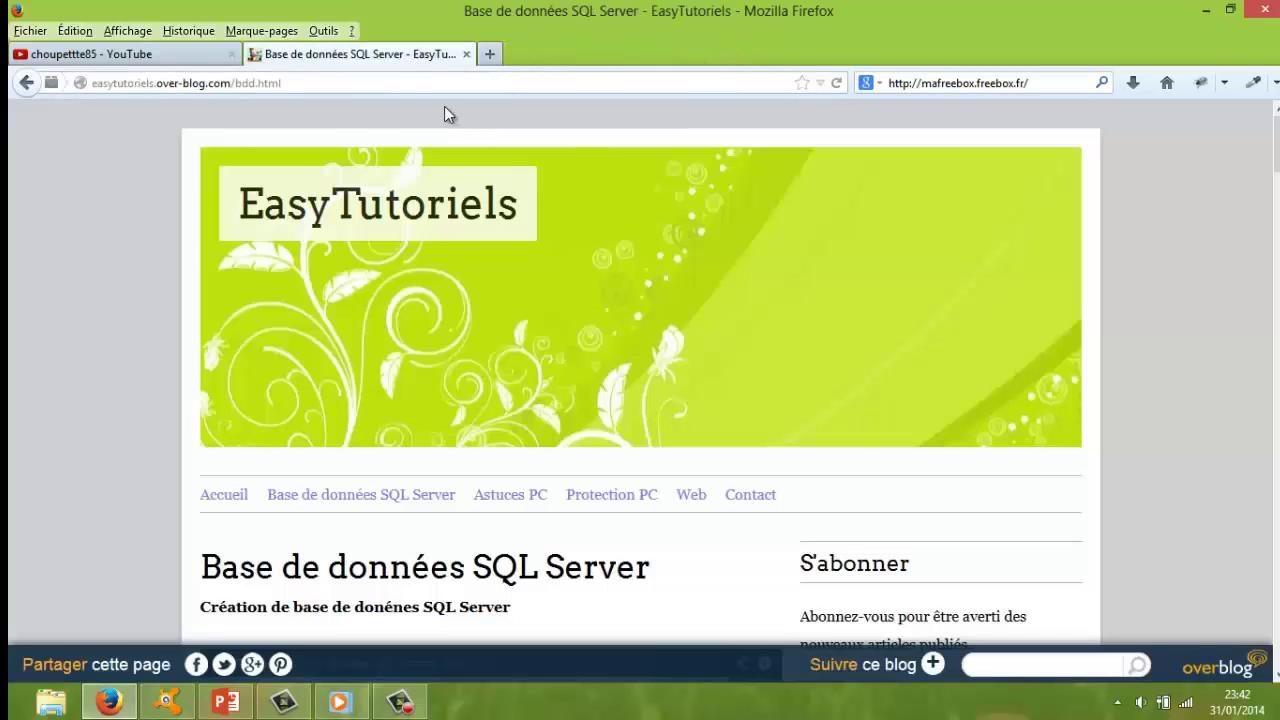
click(489, 54)
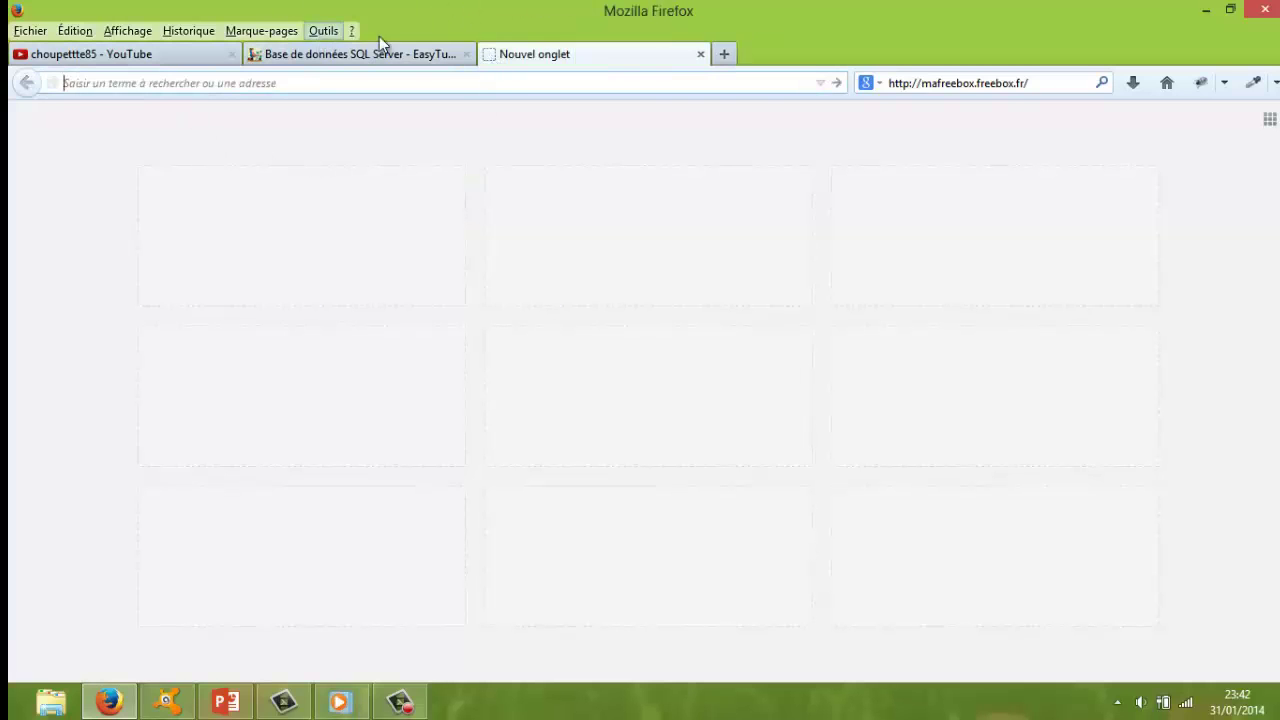
click(941, 82)
key(ctrl+c)
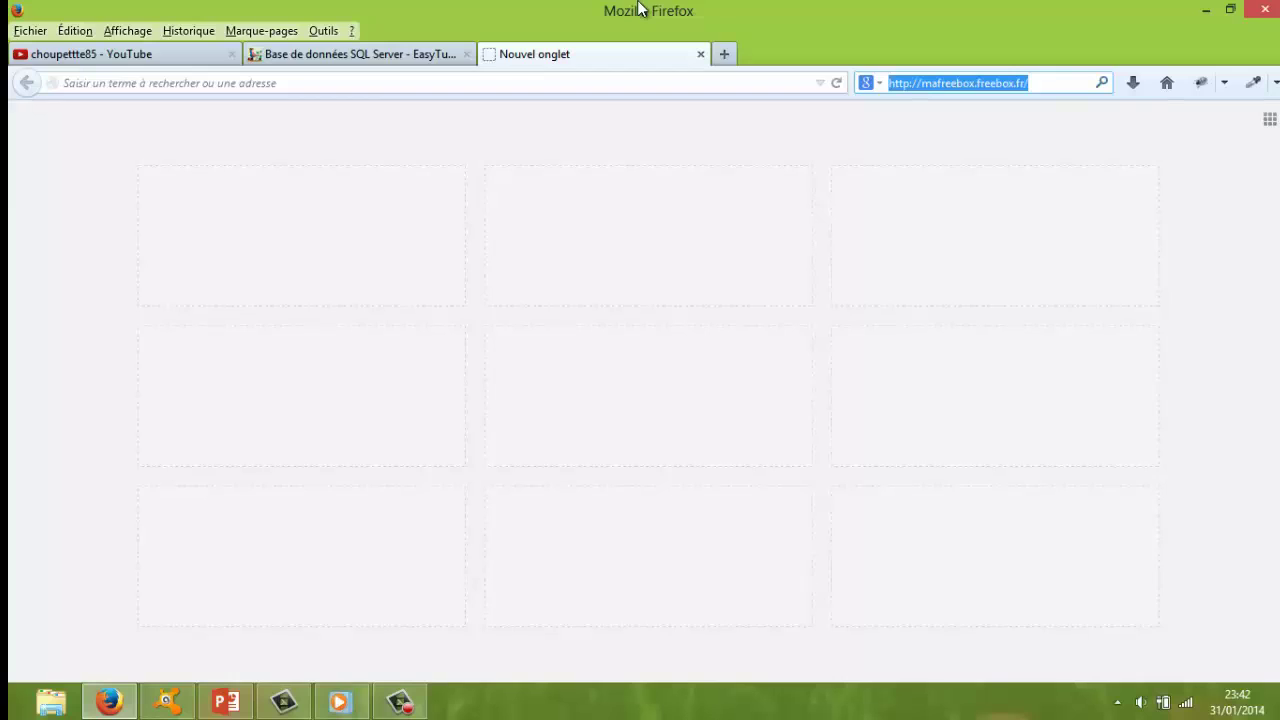
click(110, 82)
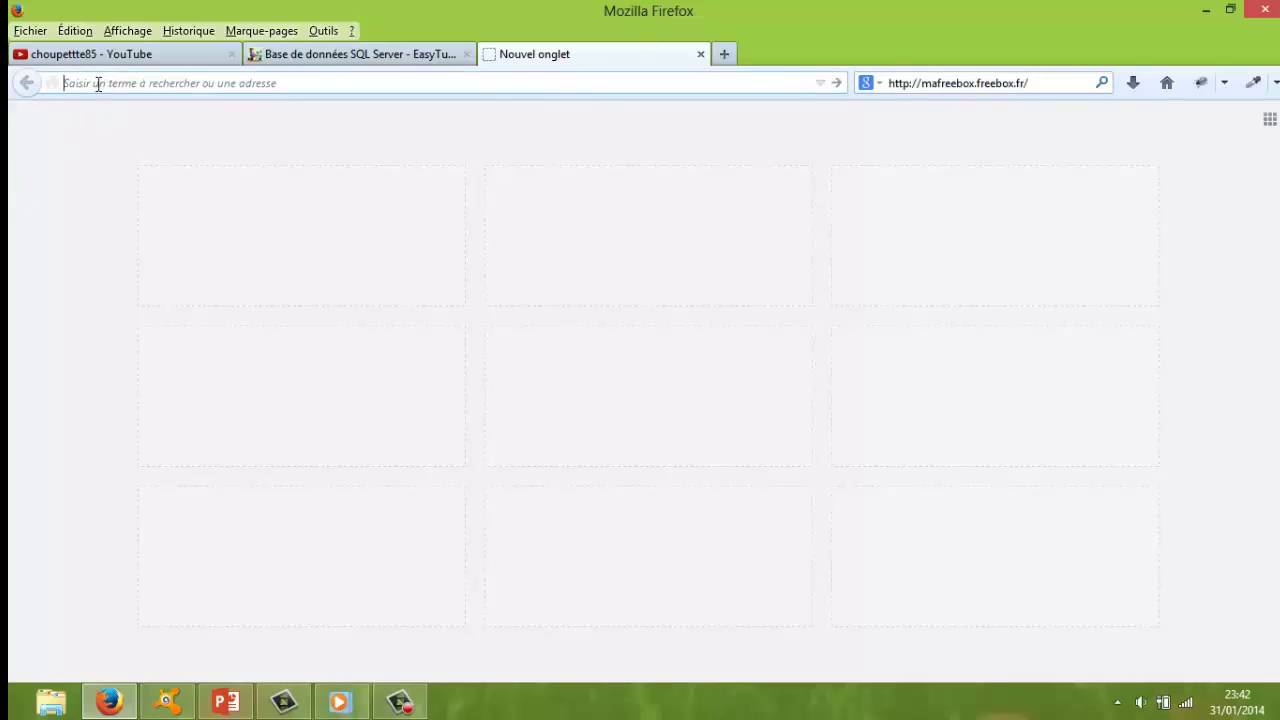
key(ctrl+v)
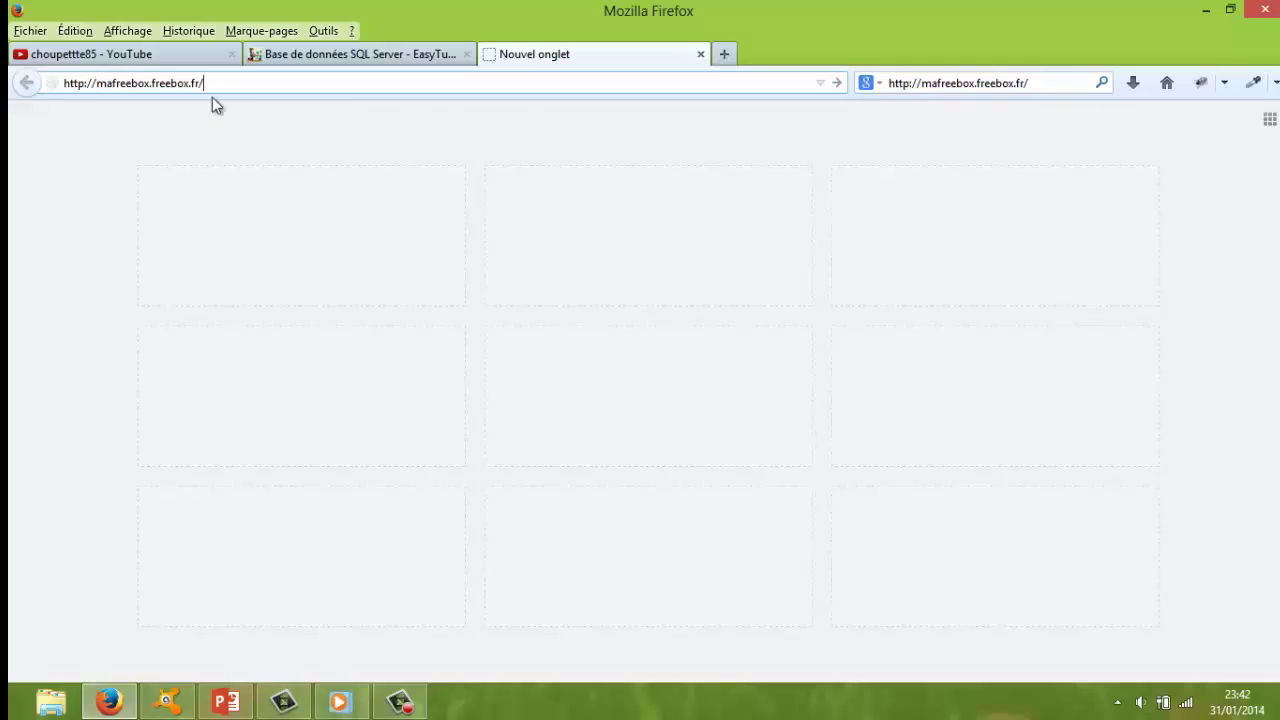
key(Return)
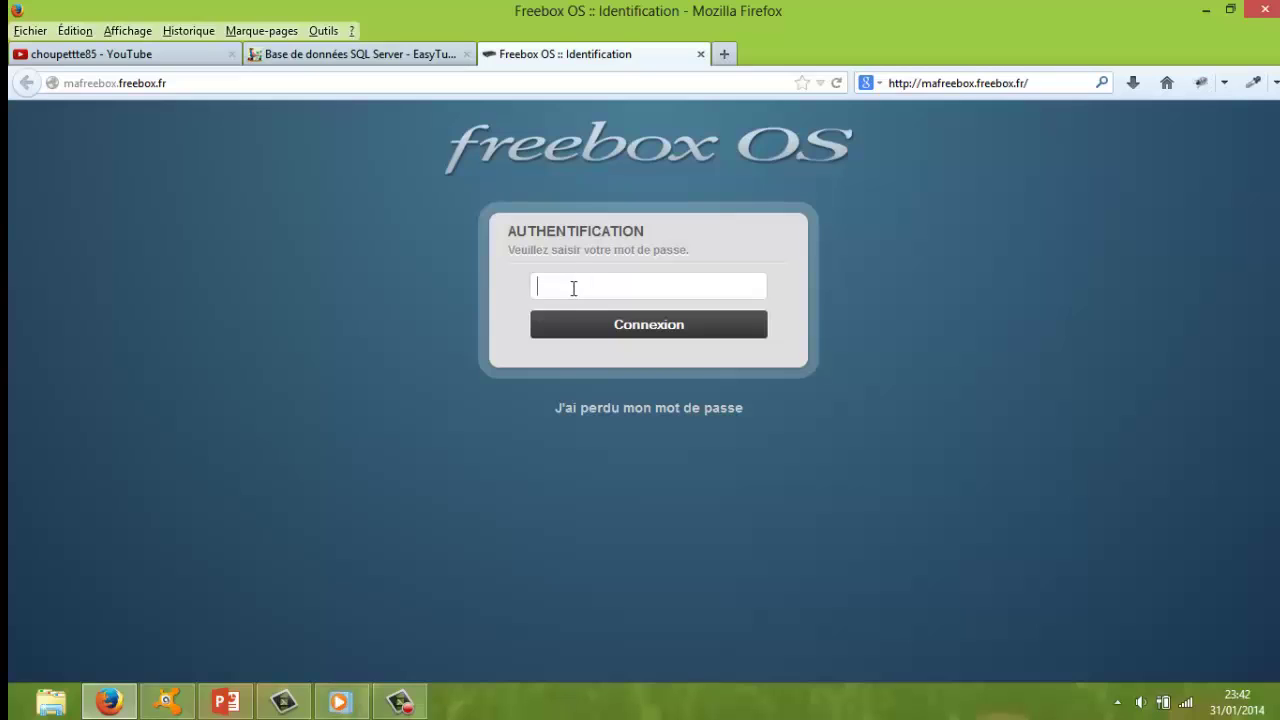
Step: Enter the Freebox account password and log in
text(•••••••••)
key(Return)
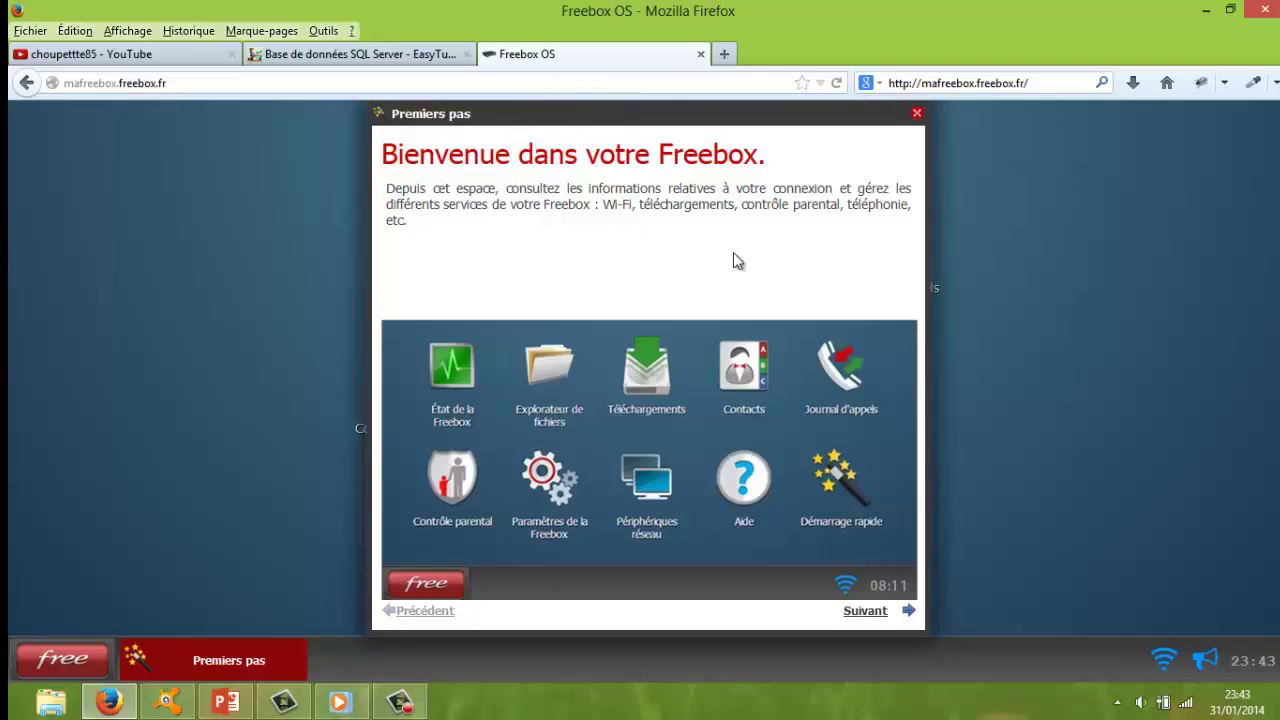
Step: Advance the Premiers pas presentation to the État de la Freebox page, then close it and accept its reopening at the next visit
click(855, 626)
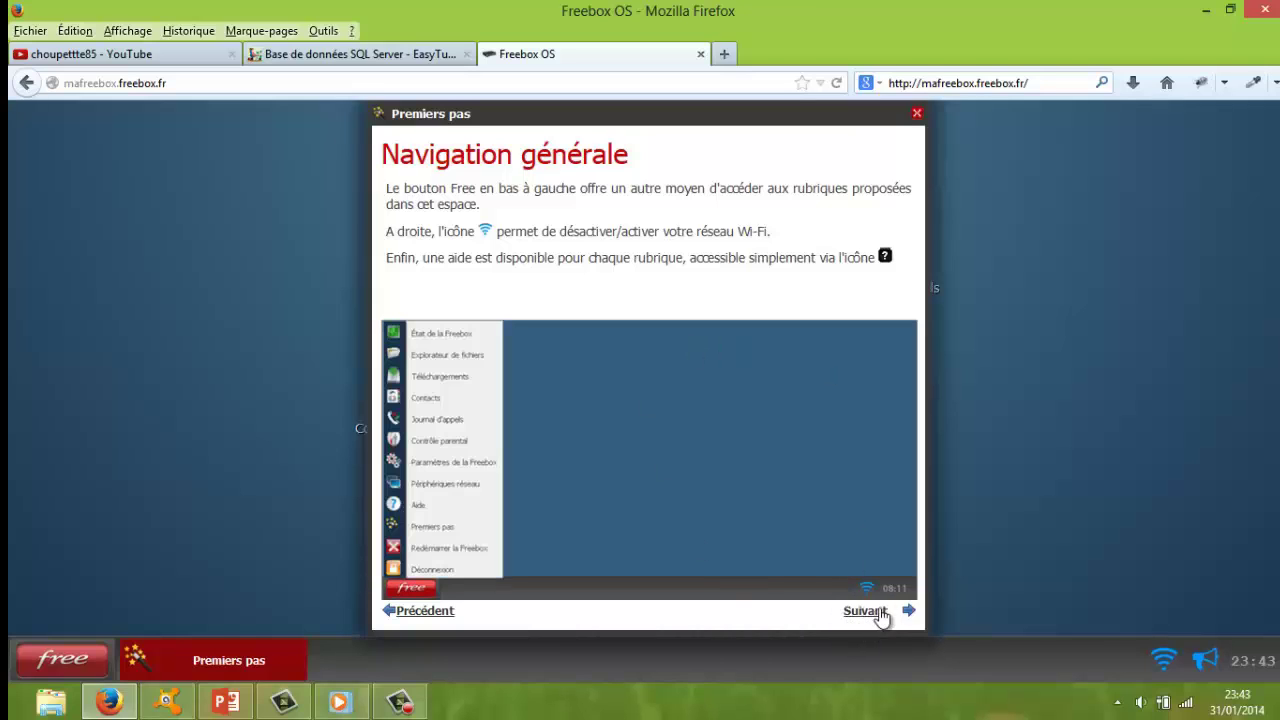
click(866, 612)
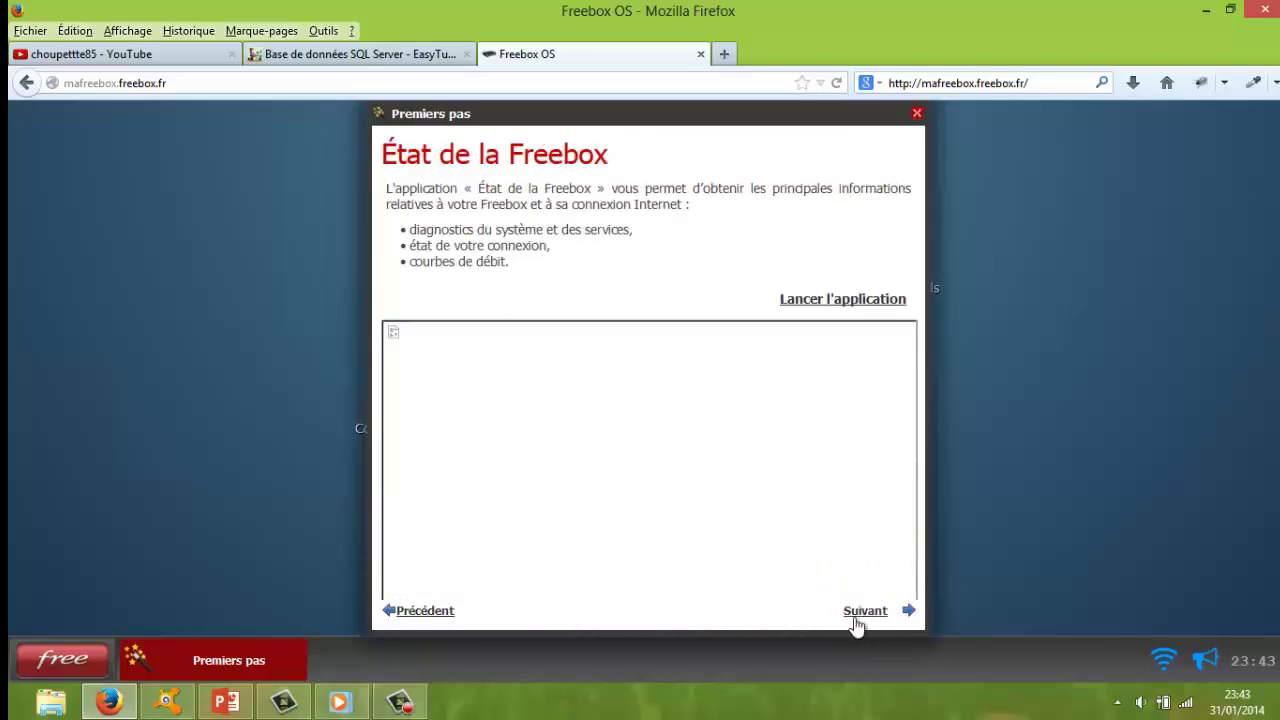
click(916, 114)
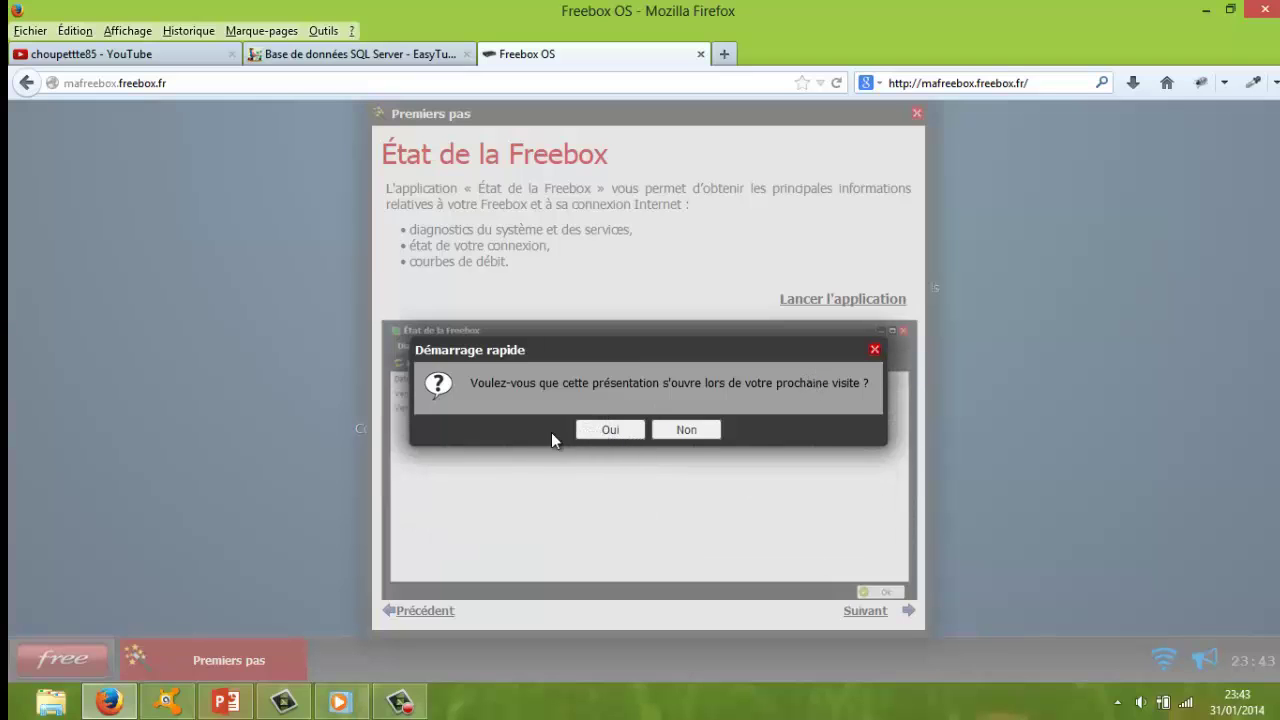
click(640, 432)
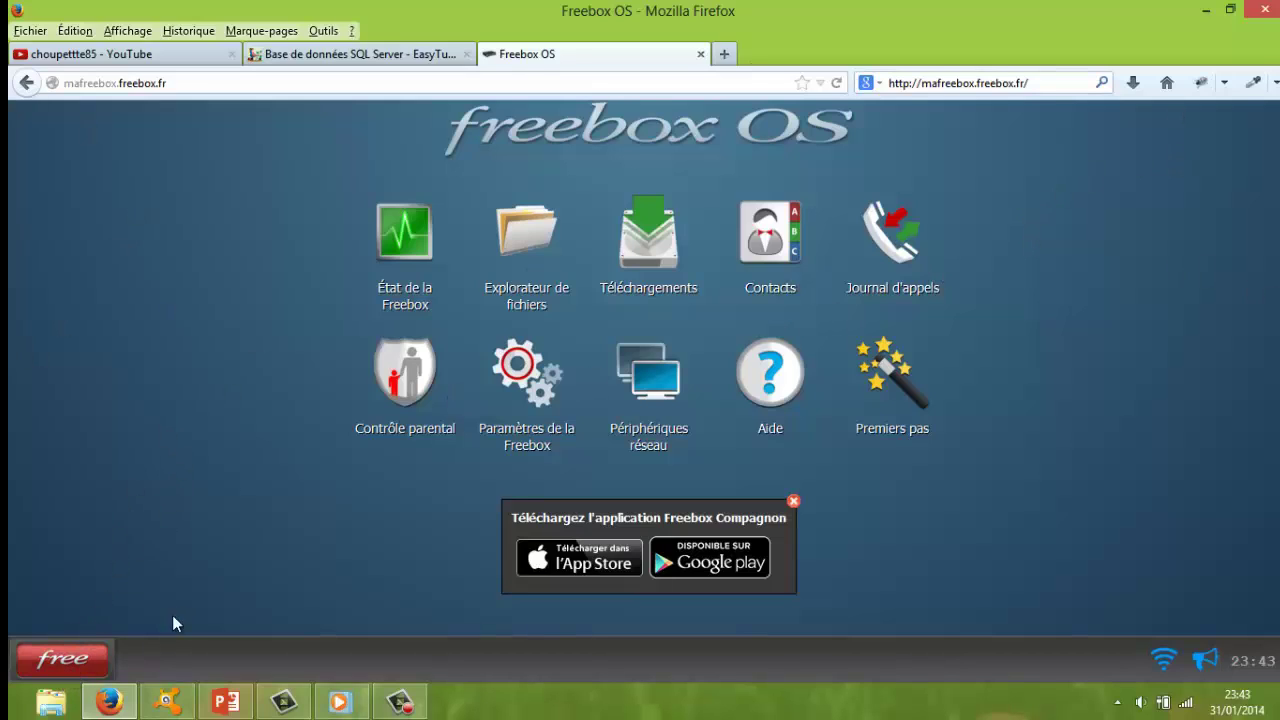
Step: Review the Free main menu again, plus the Wi-Fi and ad-blocking deactivation prompts, without confirming either deactivation
click(57, 670)
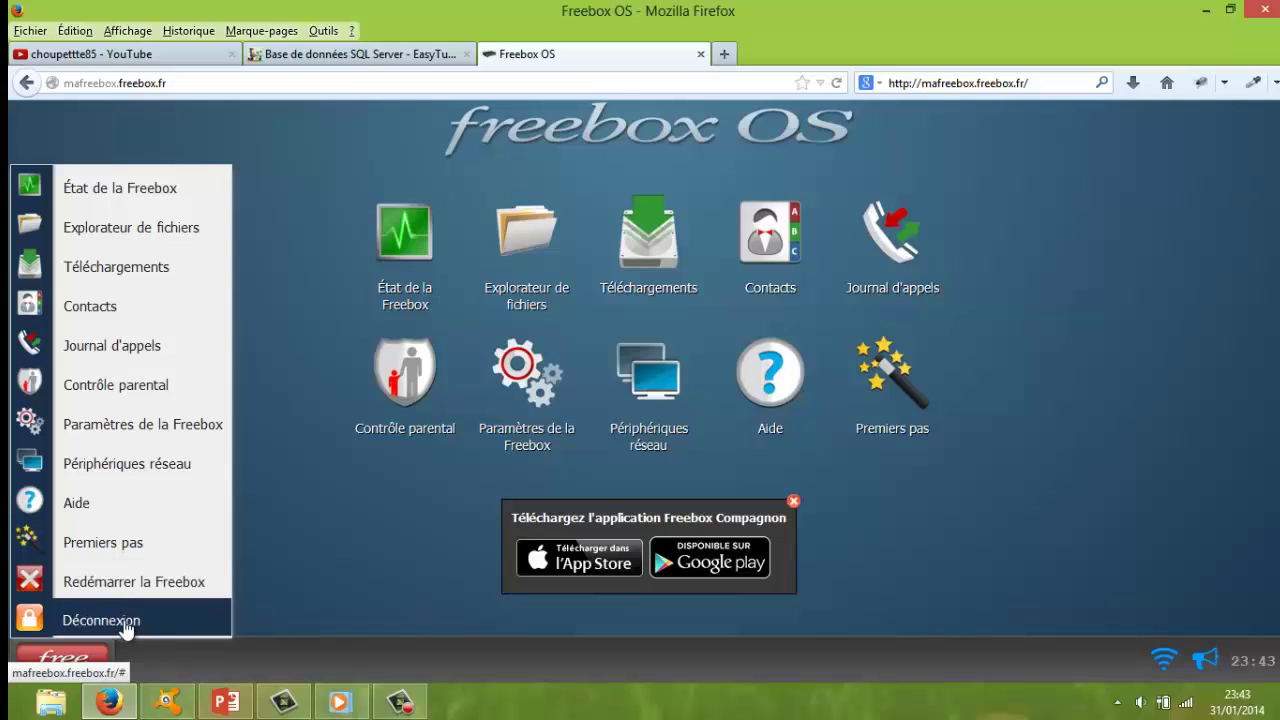
click(303, 540)
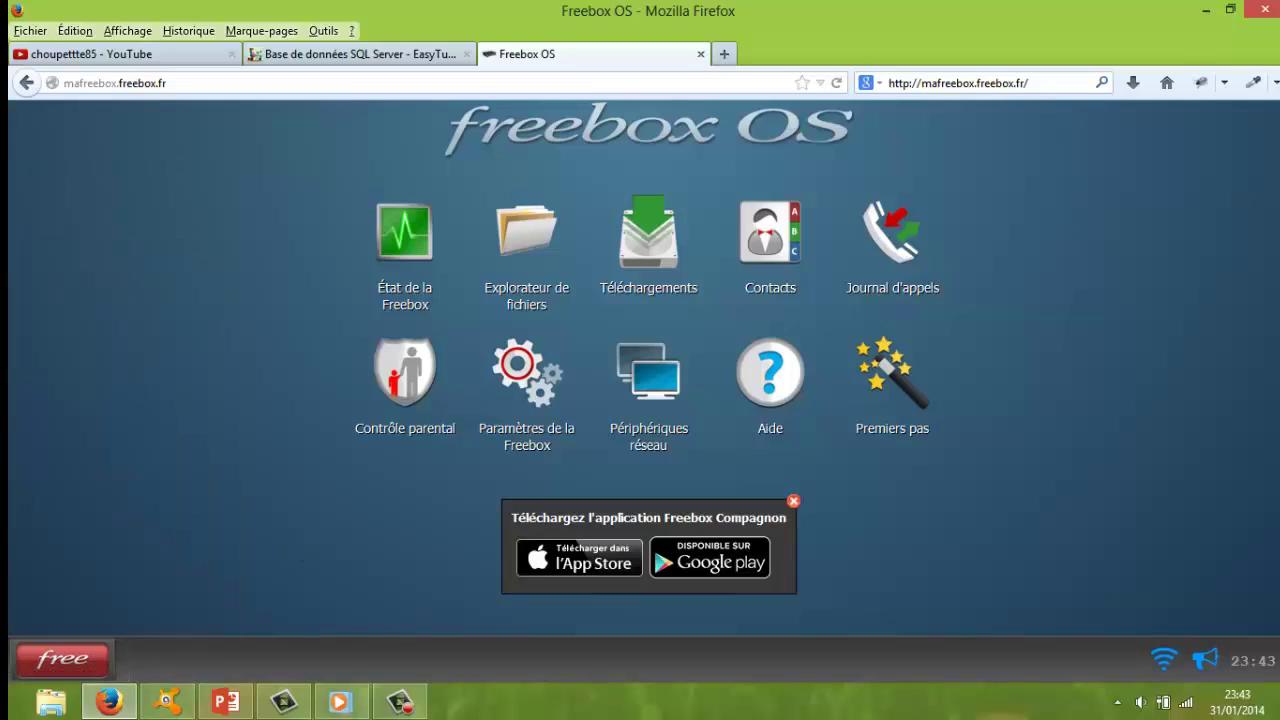
click(1164, 658)
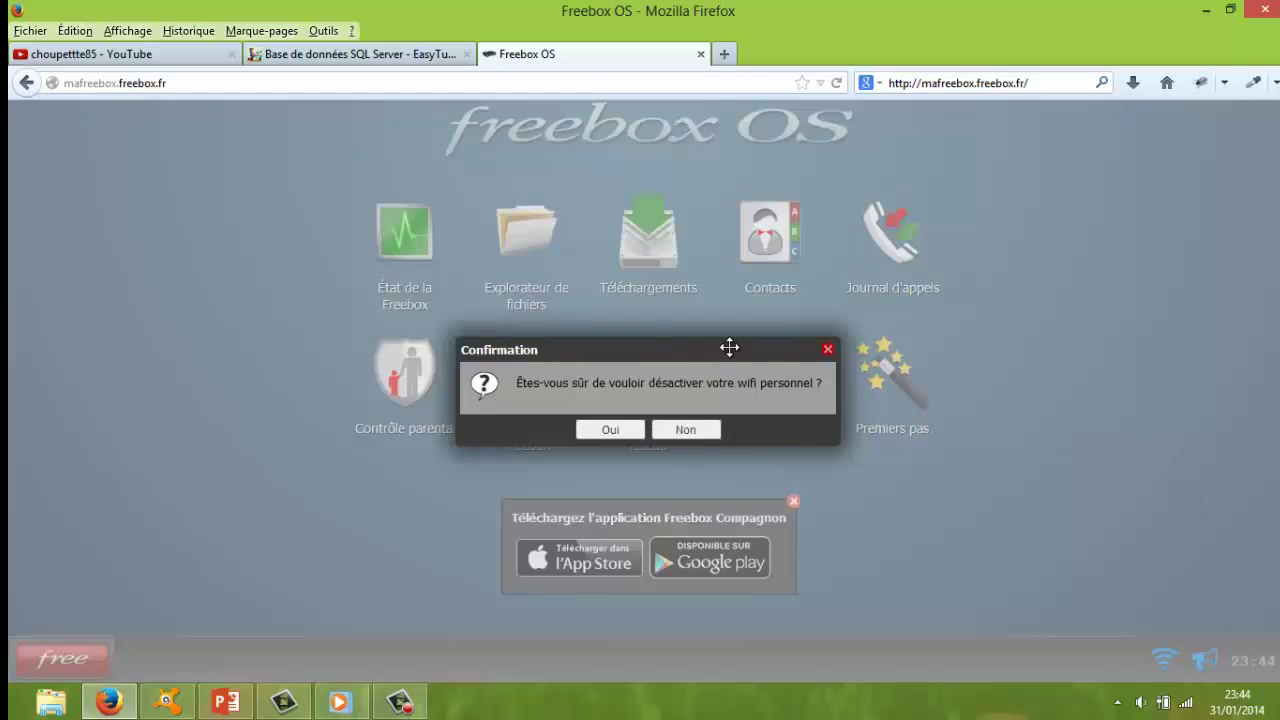
click(828, 349)
click(1203, 662)
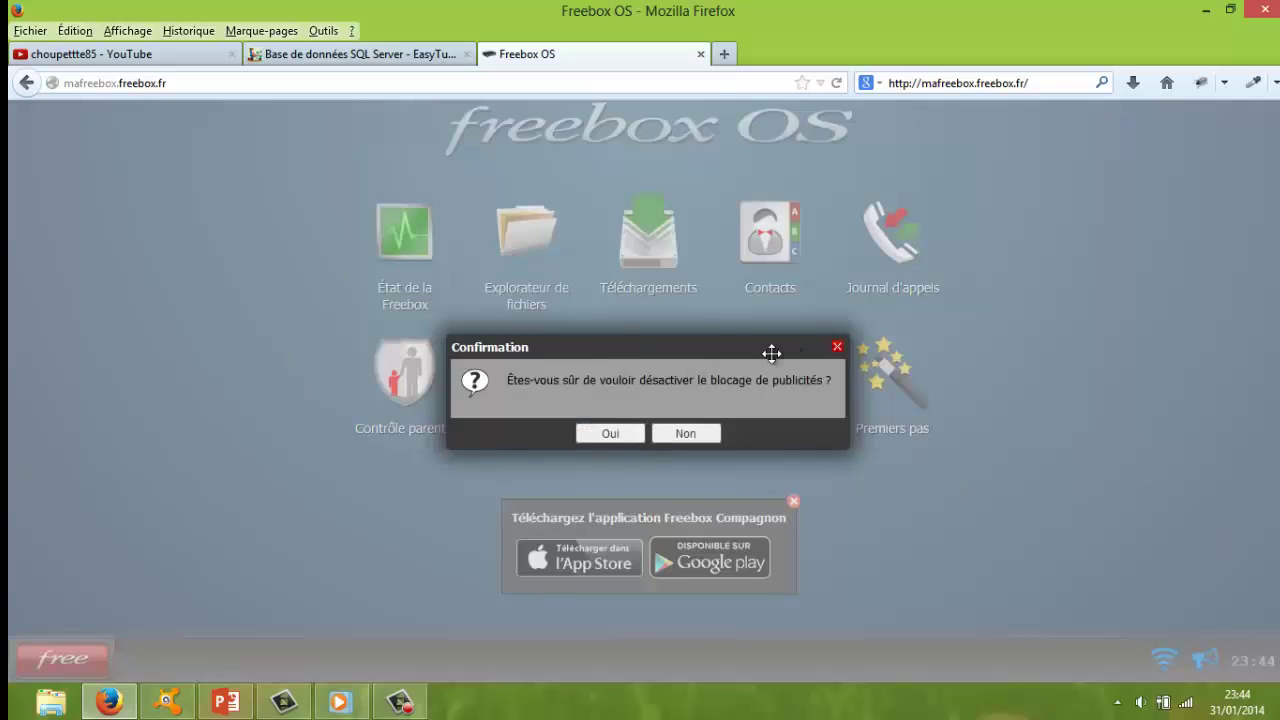
click(837, 347)
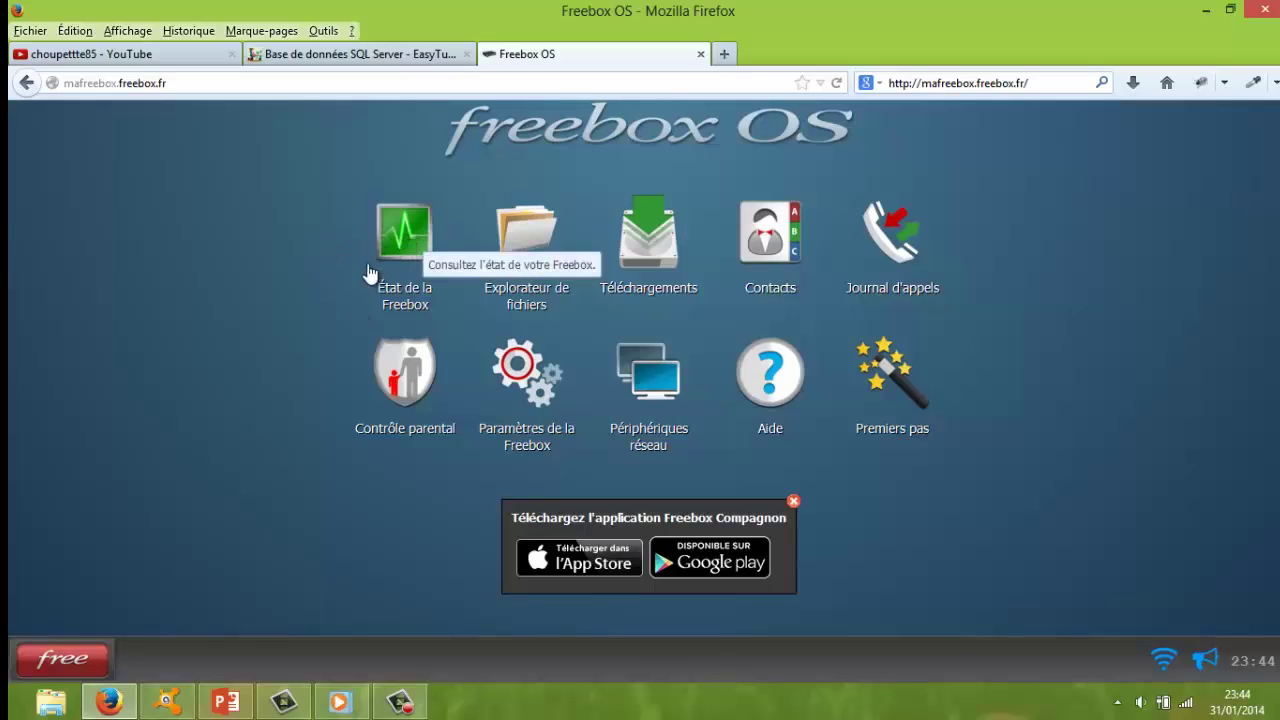
Step: Open the Explorateur de fichiers and État de la Freebox applications, minimizing each window
click(385, 298)
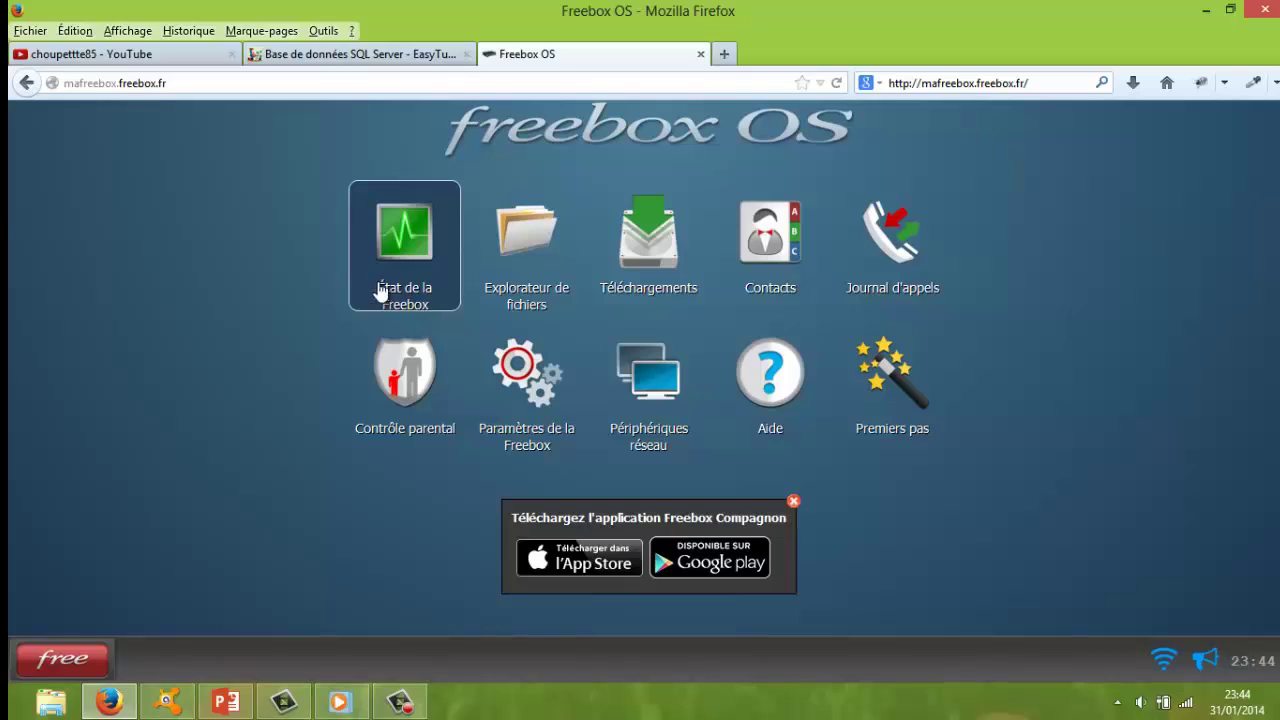
click(540, 232)
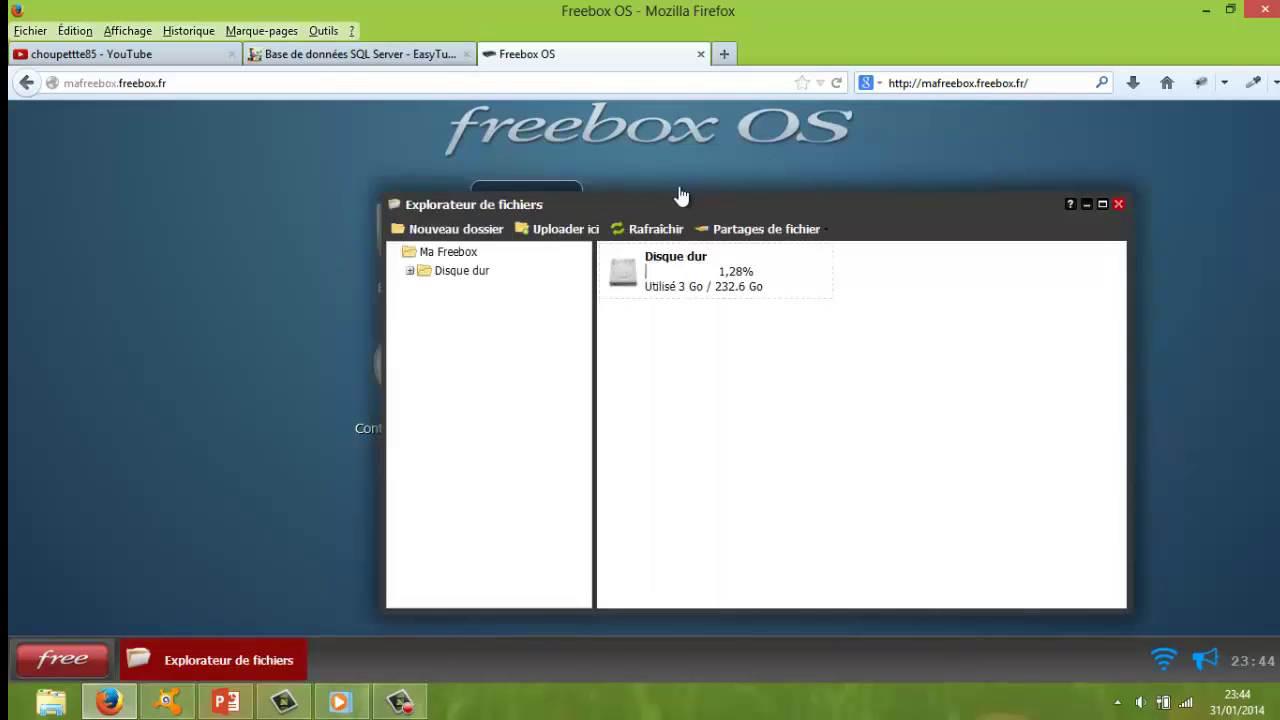
click(1086, 204)
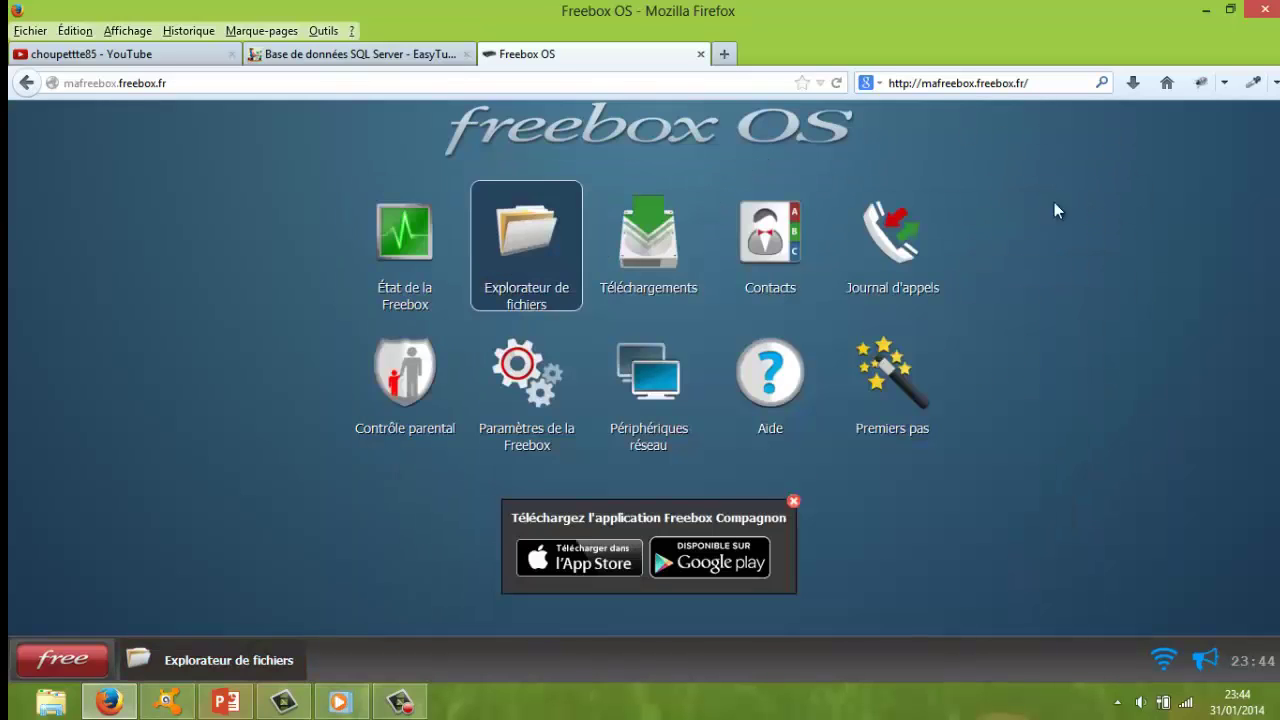
click(418, 242)
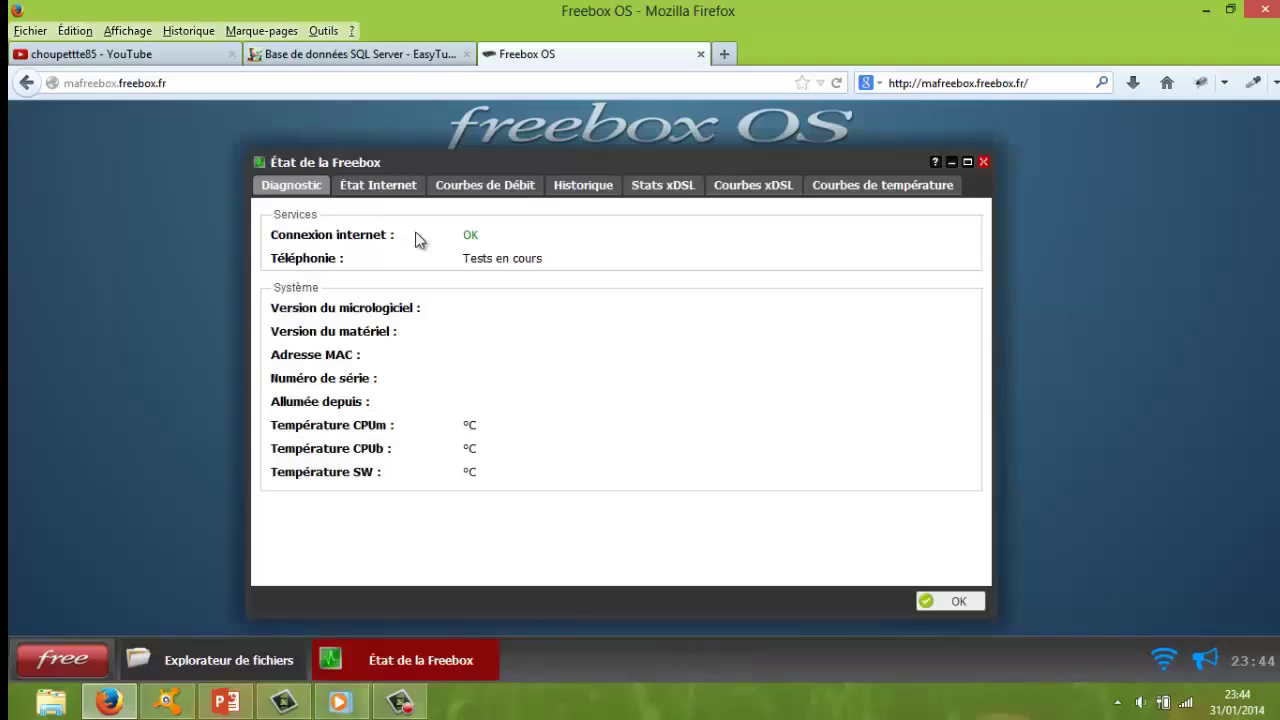
click(950, 168)
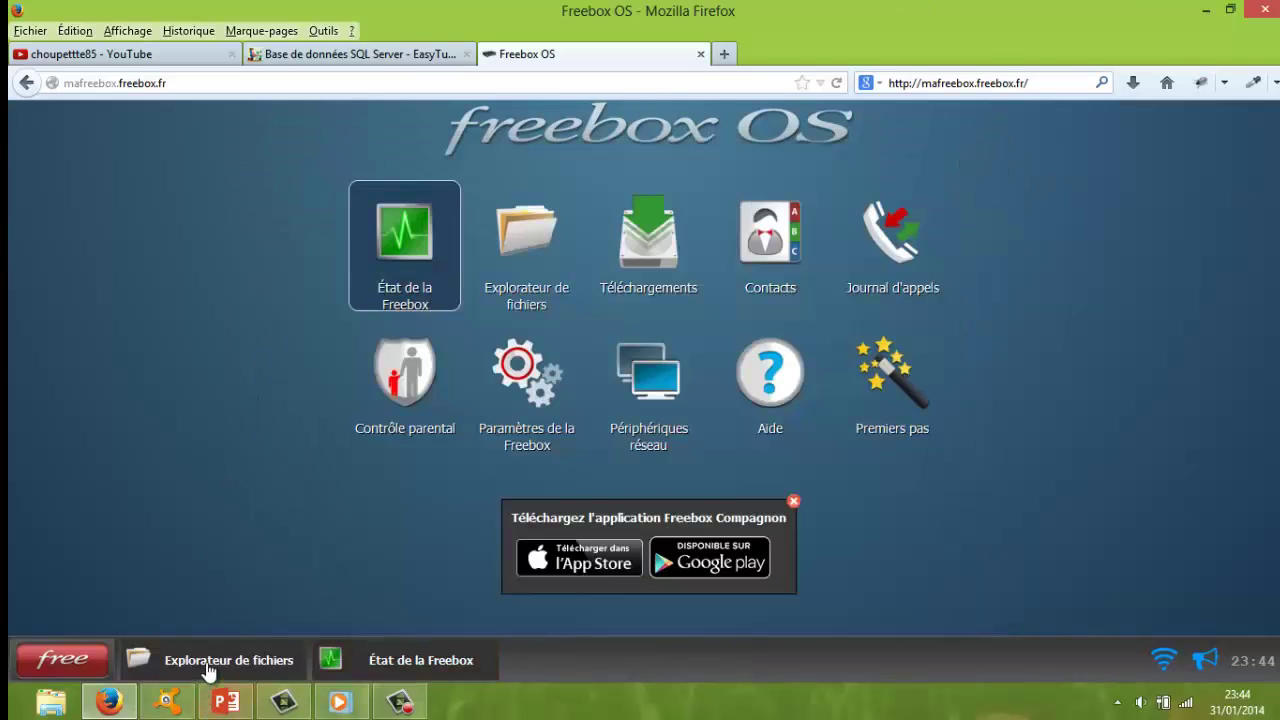
Step: Bring back the Explorateur de fichiers window, maximize it, return it to normal size and minimize it again
click(250, 662)
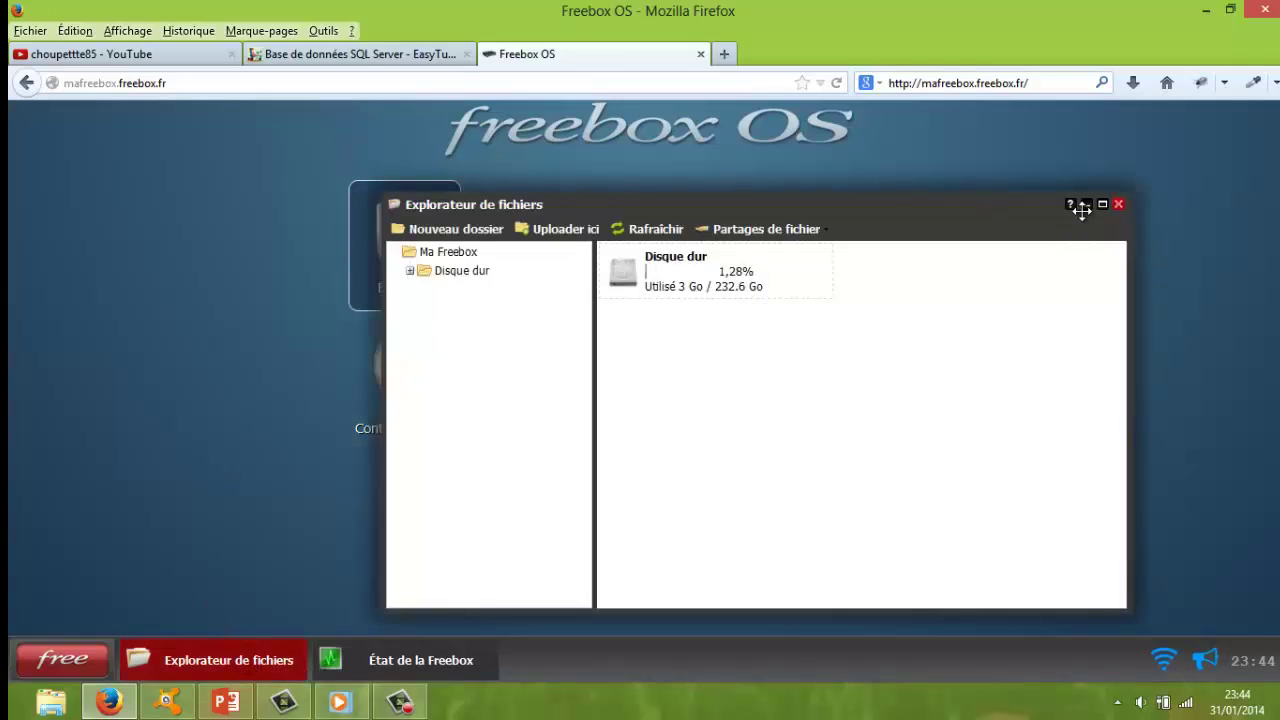
click(1103, 205)
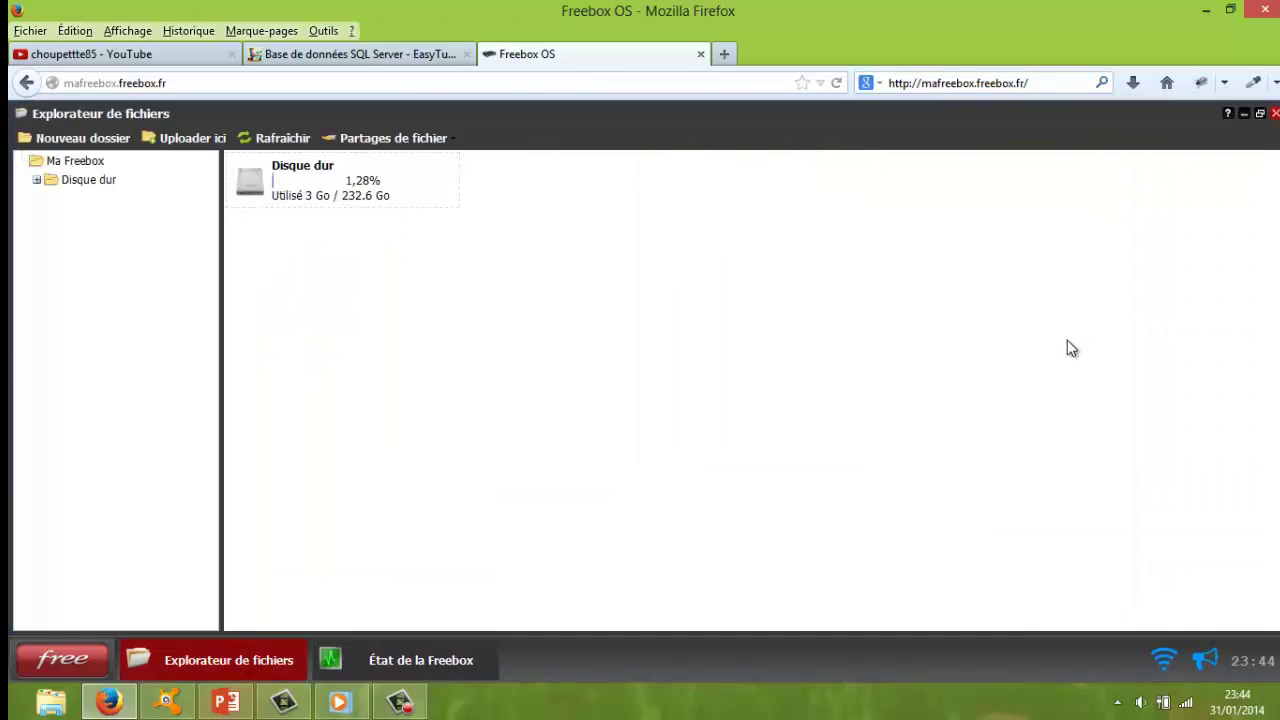
click(1259, 114)
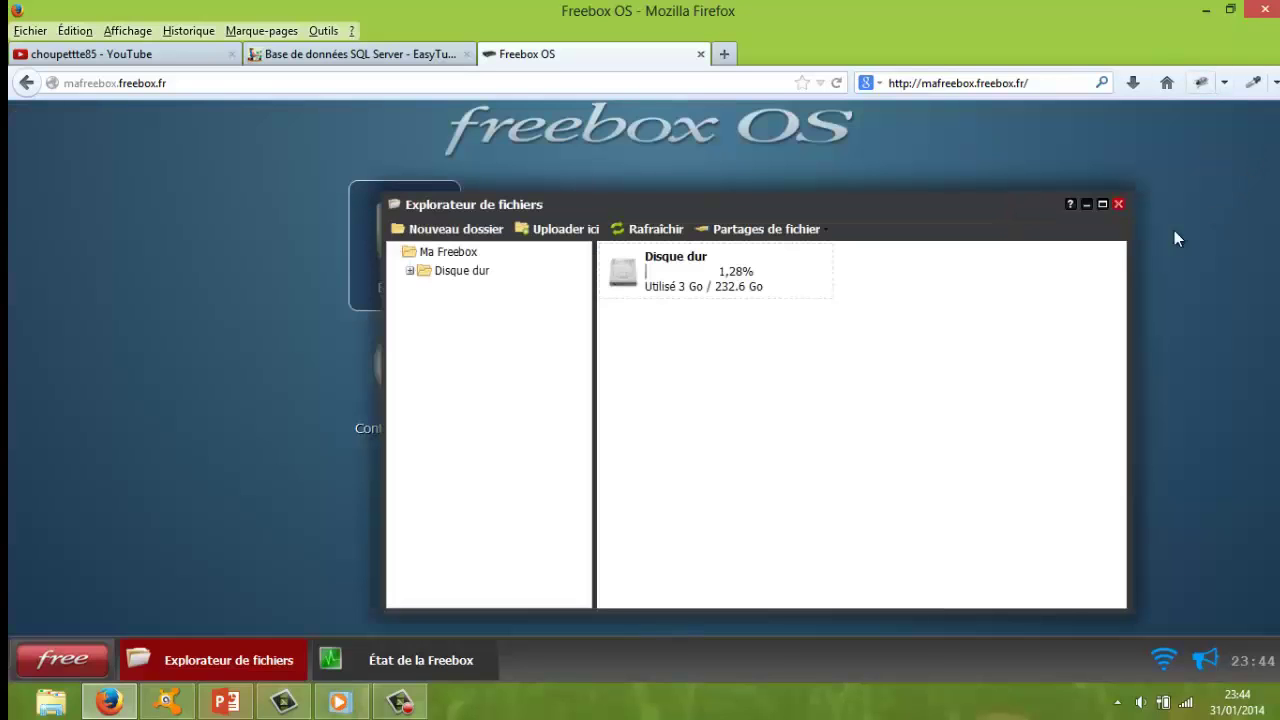
click(1087, 205)
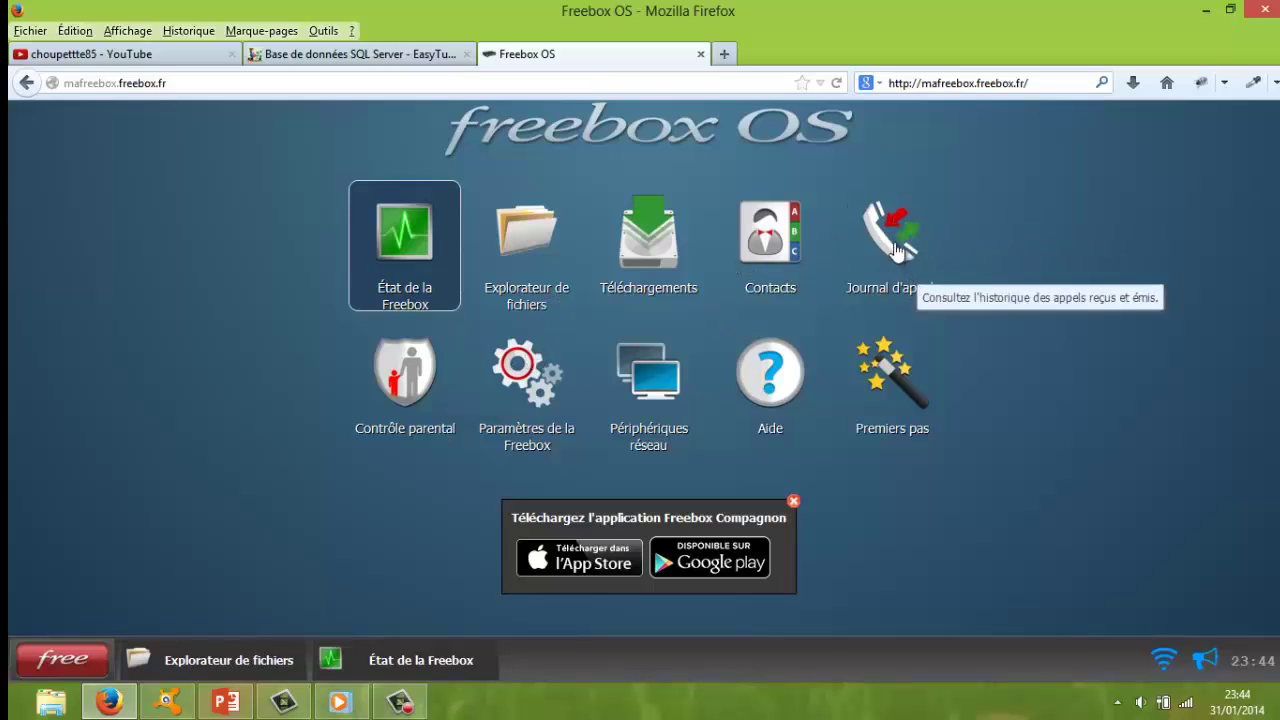
Step: Rearrange the desktop icons, moving Journal d'appels to the end of the second row and Paramètres de la Freebox to that row's middle
drag(958, 245, 945, 415)
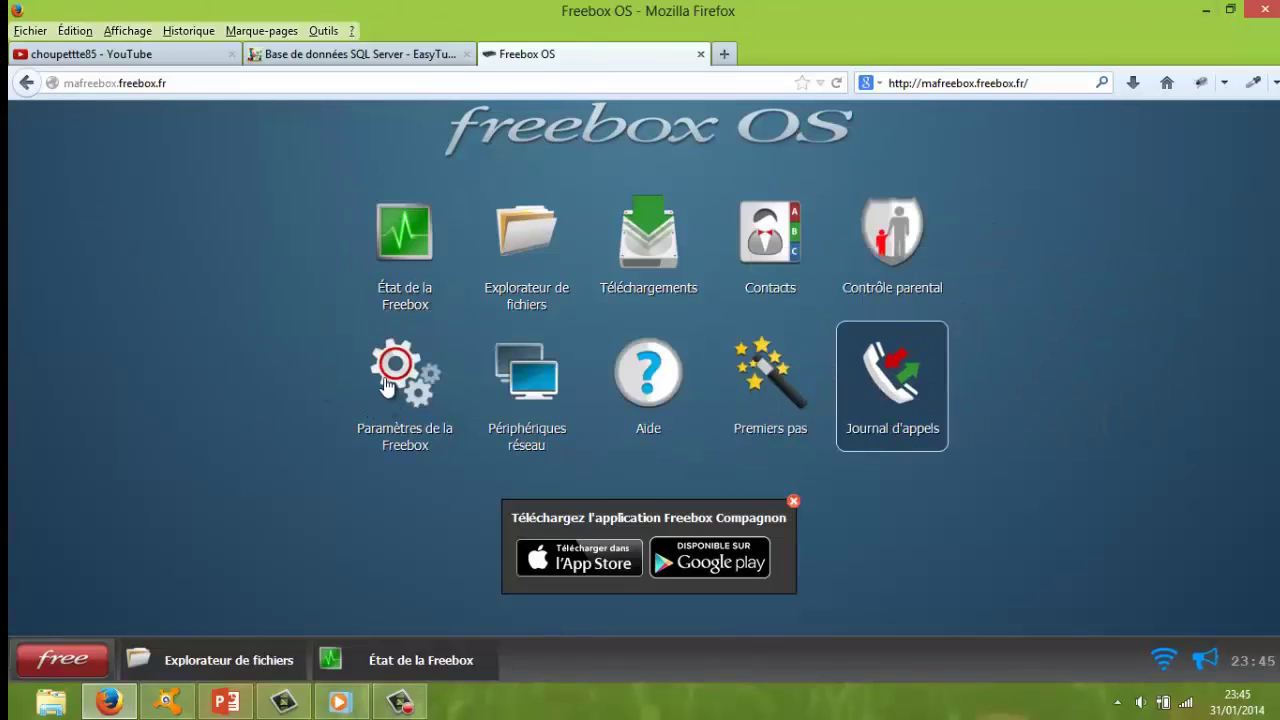
drag(392, 385, 637, 390)
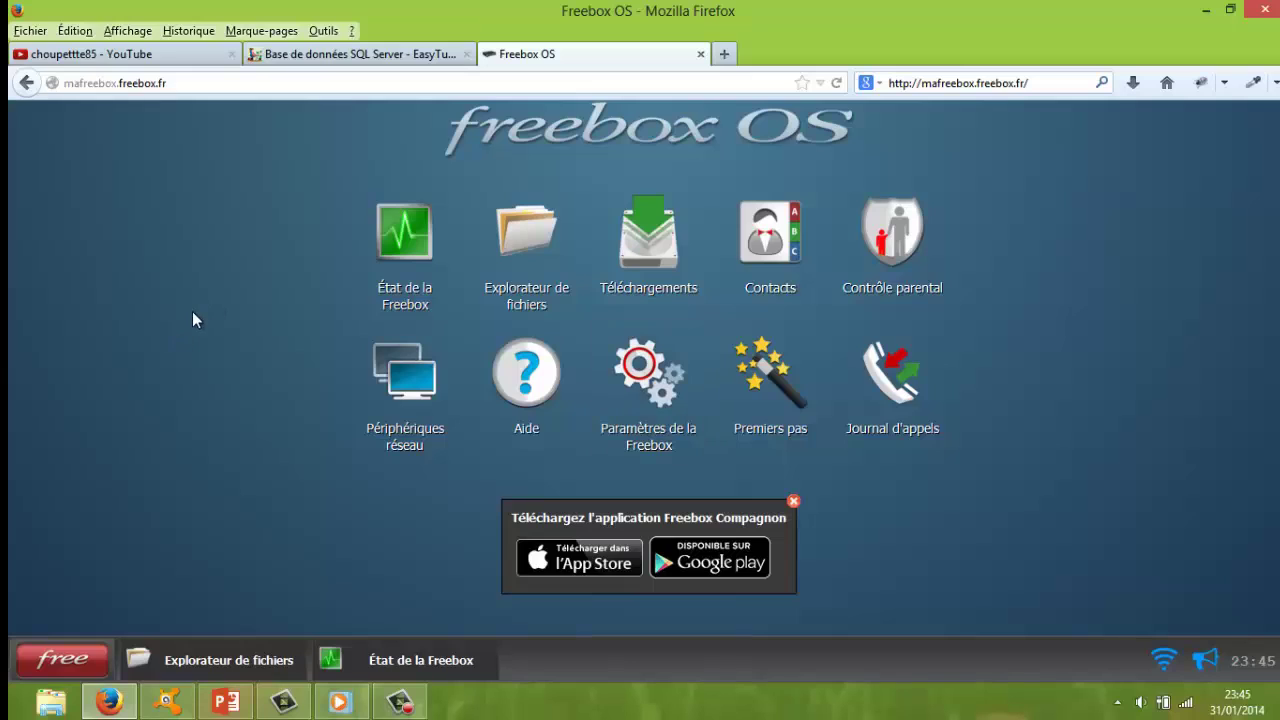
Step: Remove the État de la Freebox and Périphériques réseau icons from the desktop
click(392, 257)
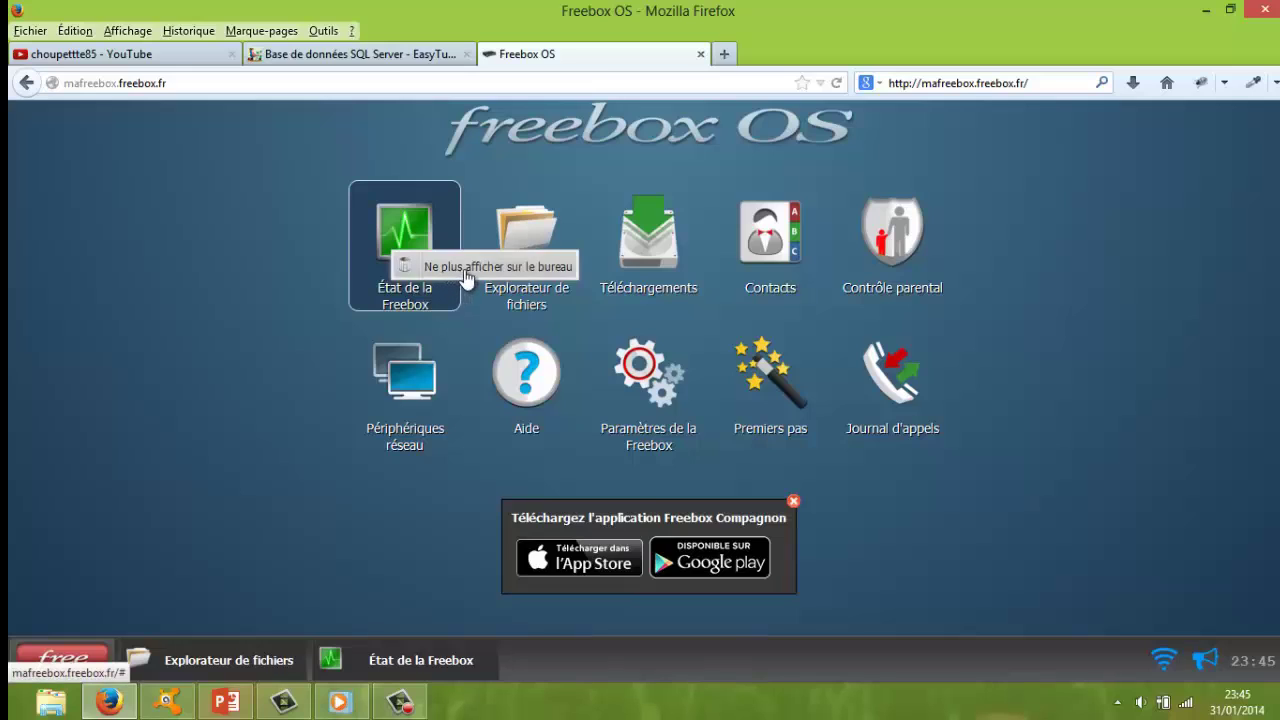
click(471, 268)
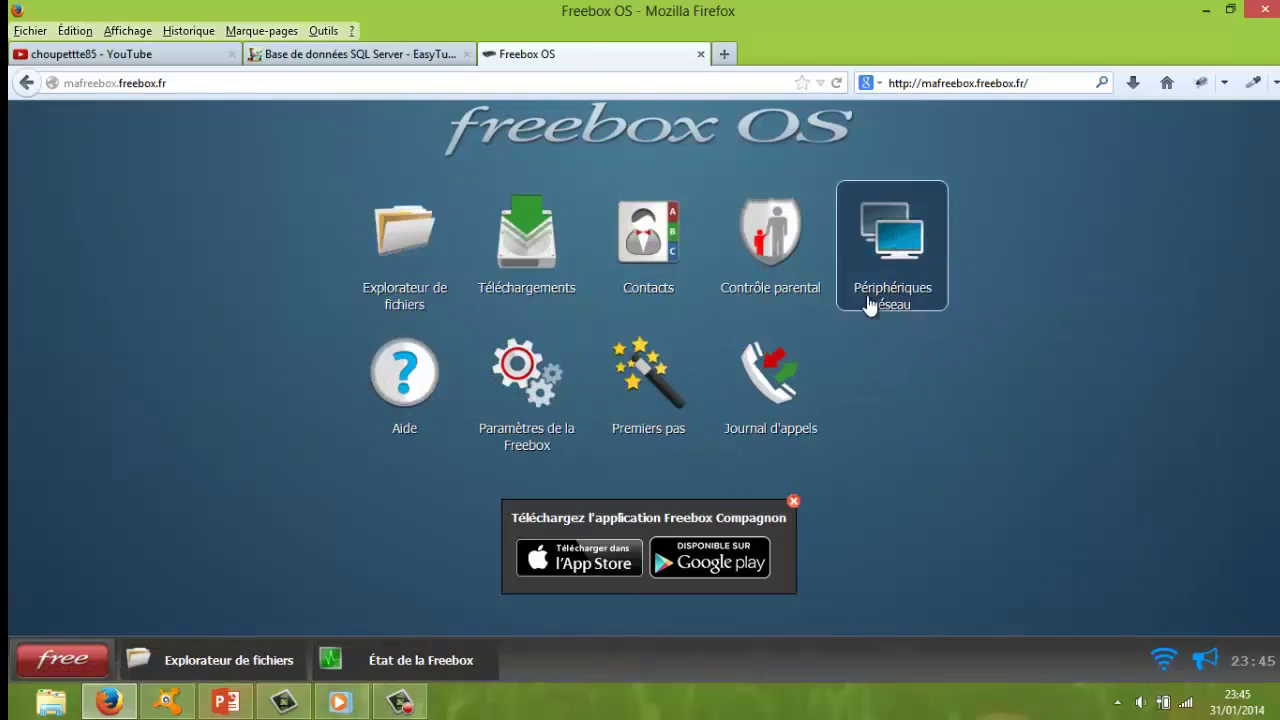
right_click(884, 235)
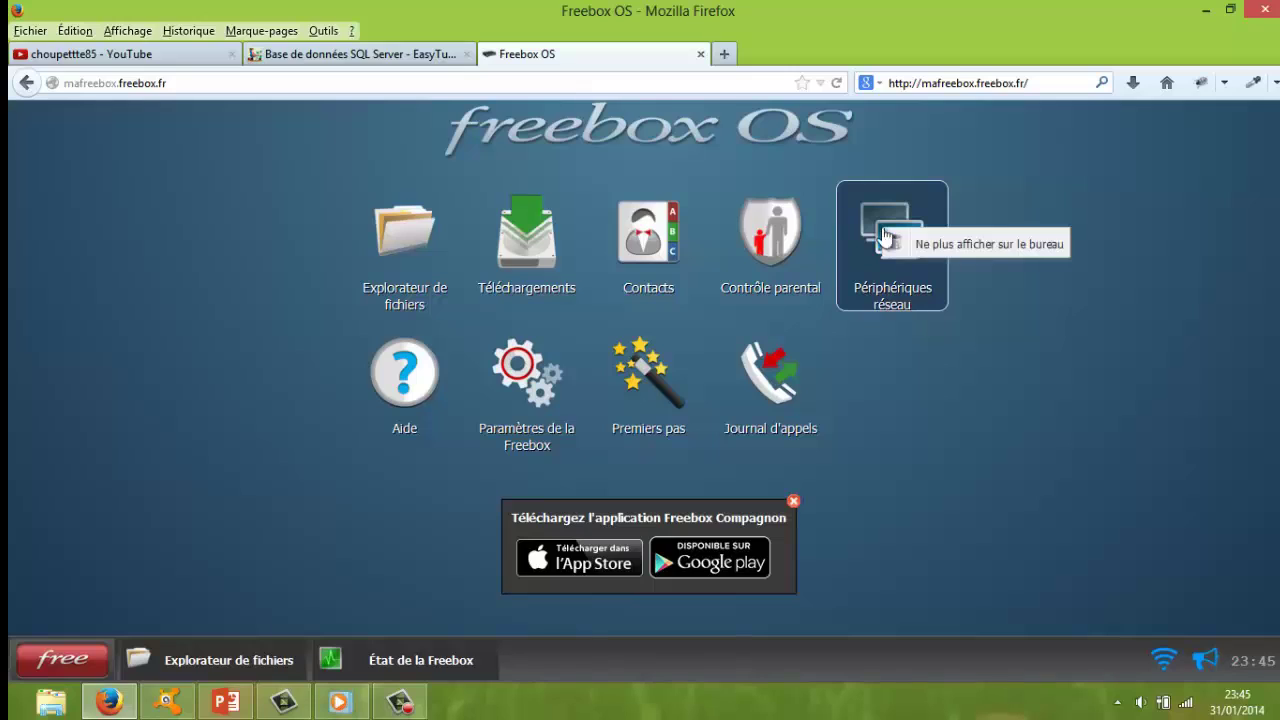
click(937, 244)
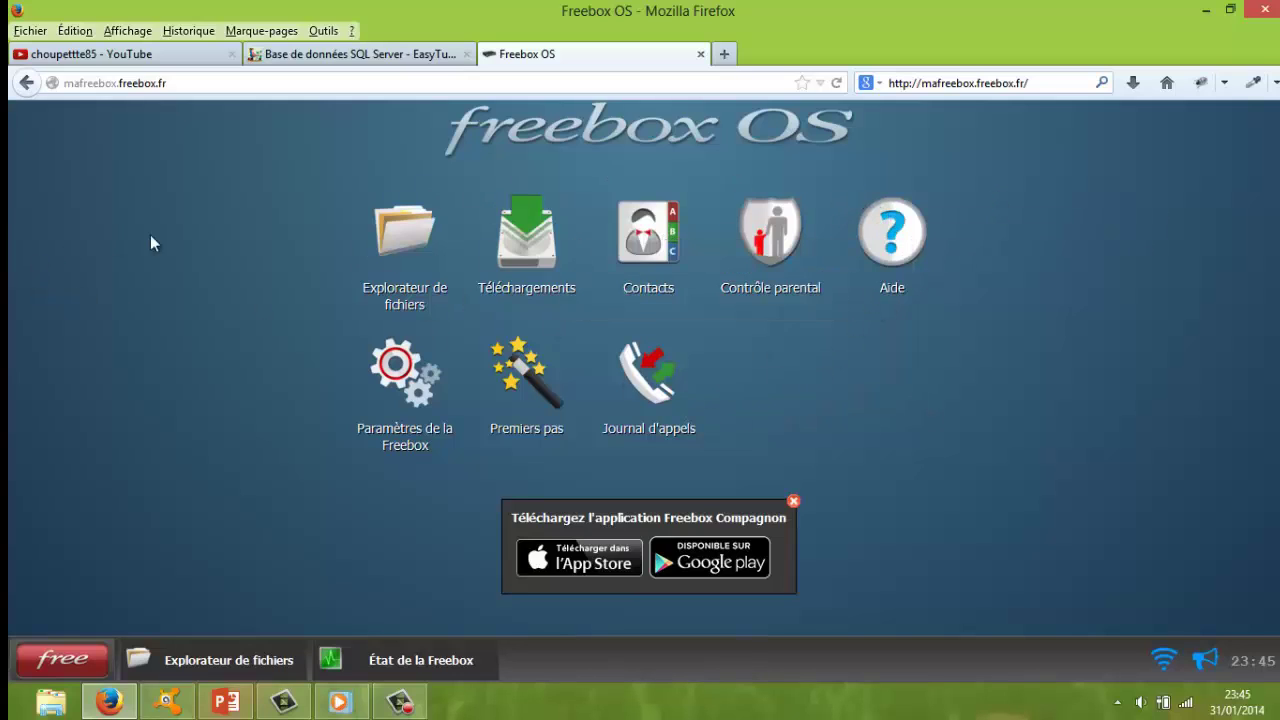
Step: Restore the default desktop icons
right_click(100, 240)
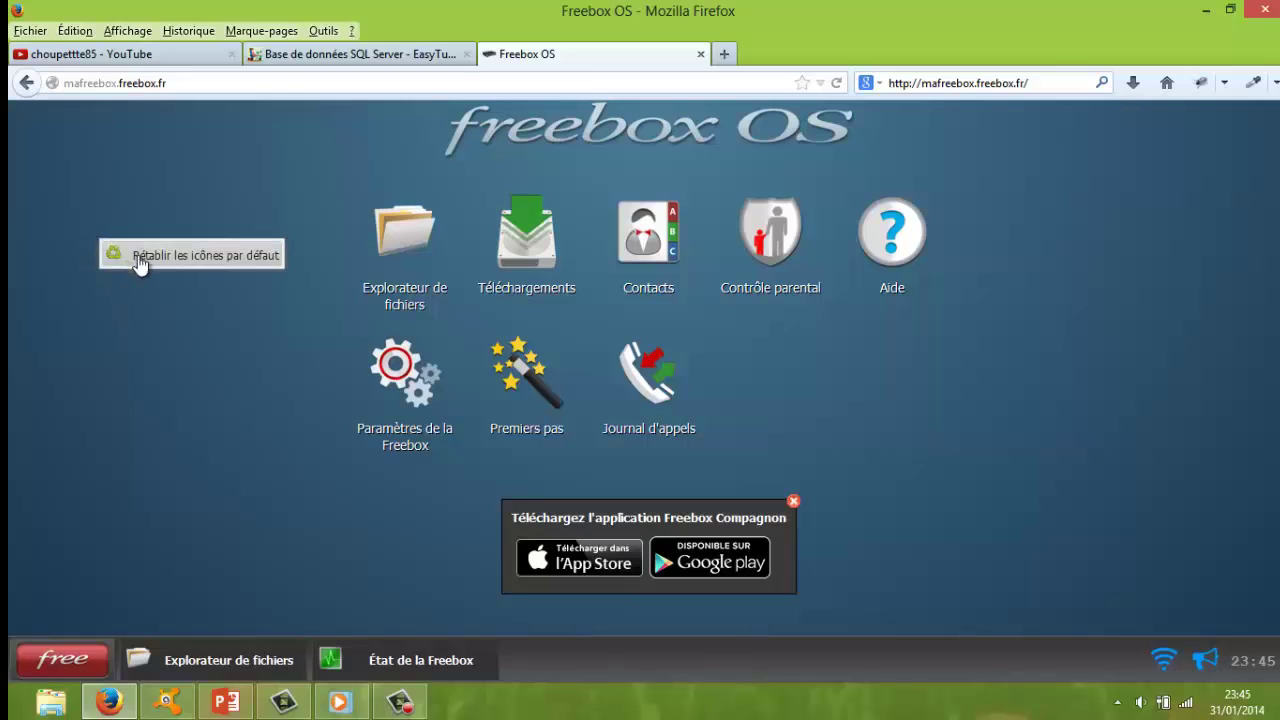
click(138, 256)
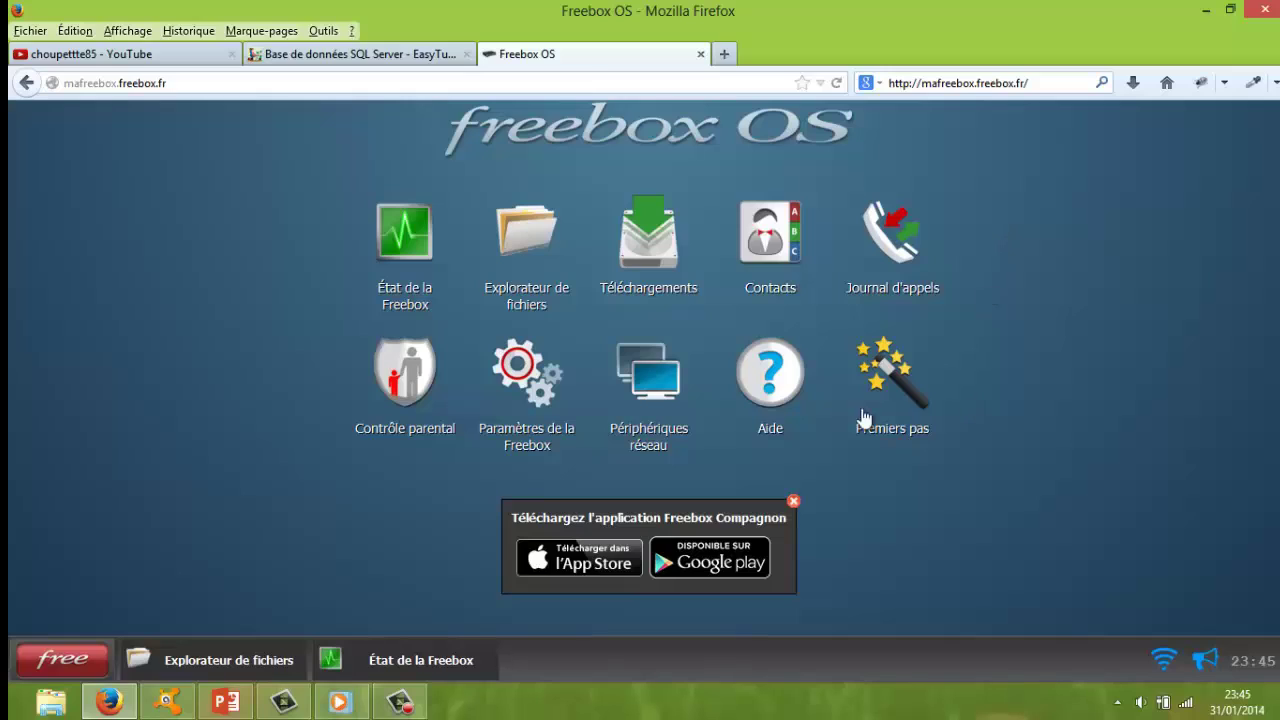
Step: Open État de la Freebox to examine the services and system diagnostics, and close its window
click(398, 238)
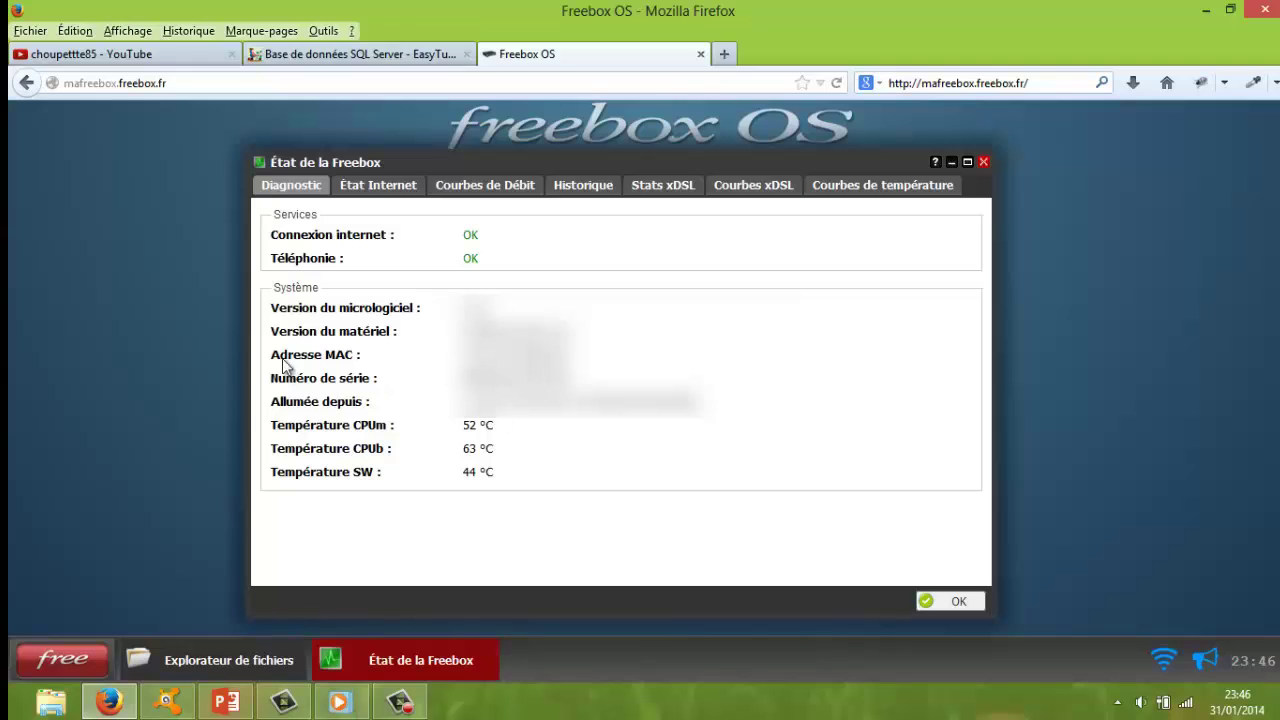
click(983, 162)
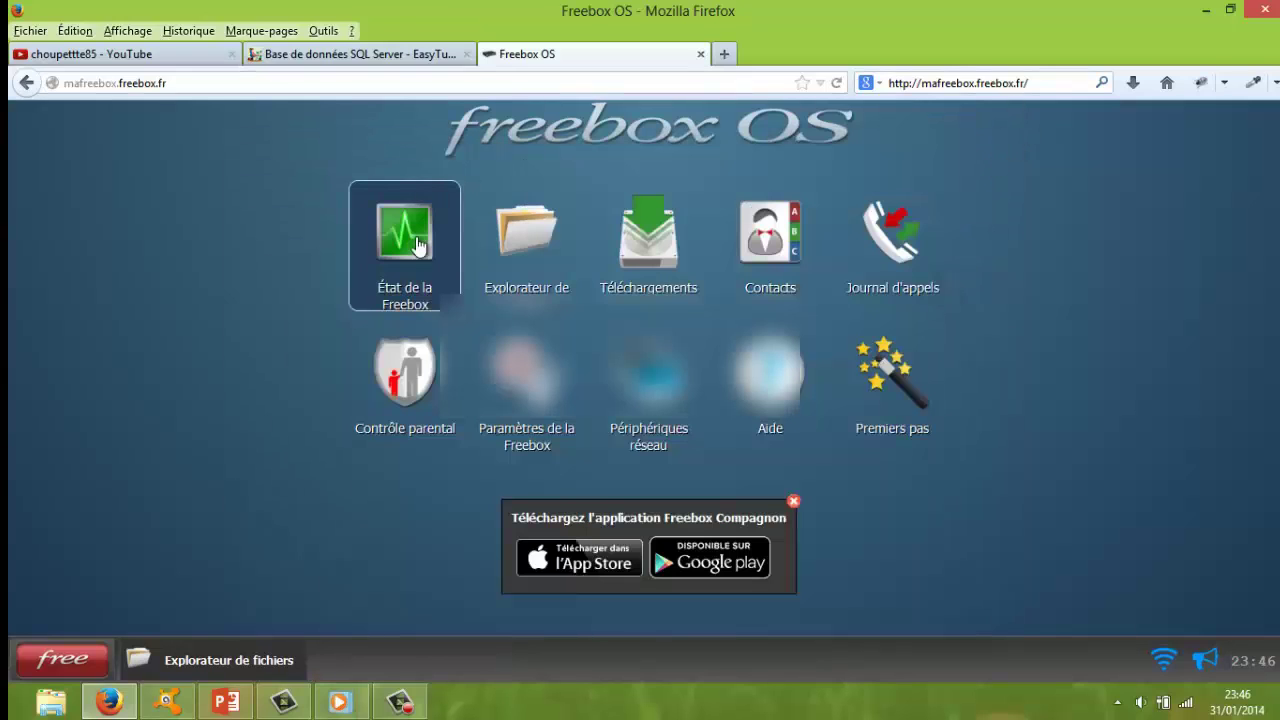
Step: Open a new Explorateur de fichiers window and browse the Musiques and Photos folders on Disque dur, returning to Musiques
click(515, 235)
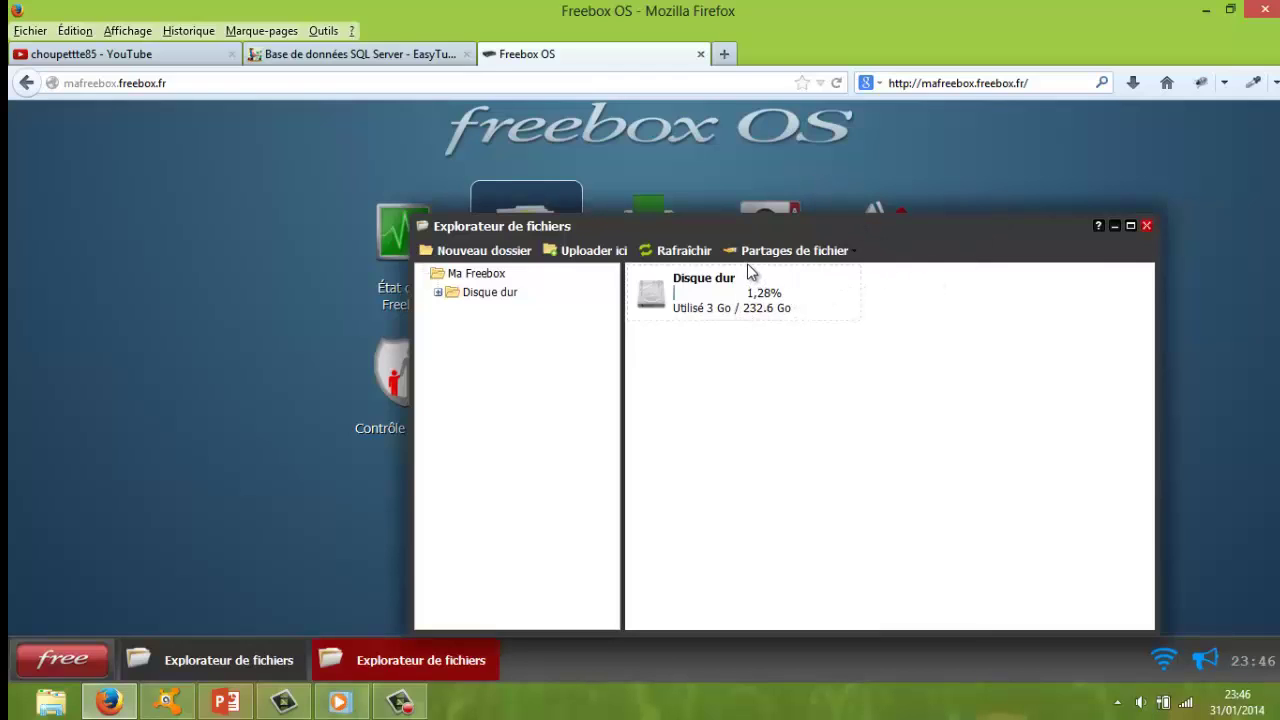
double_click(706, 288)
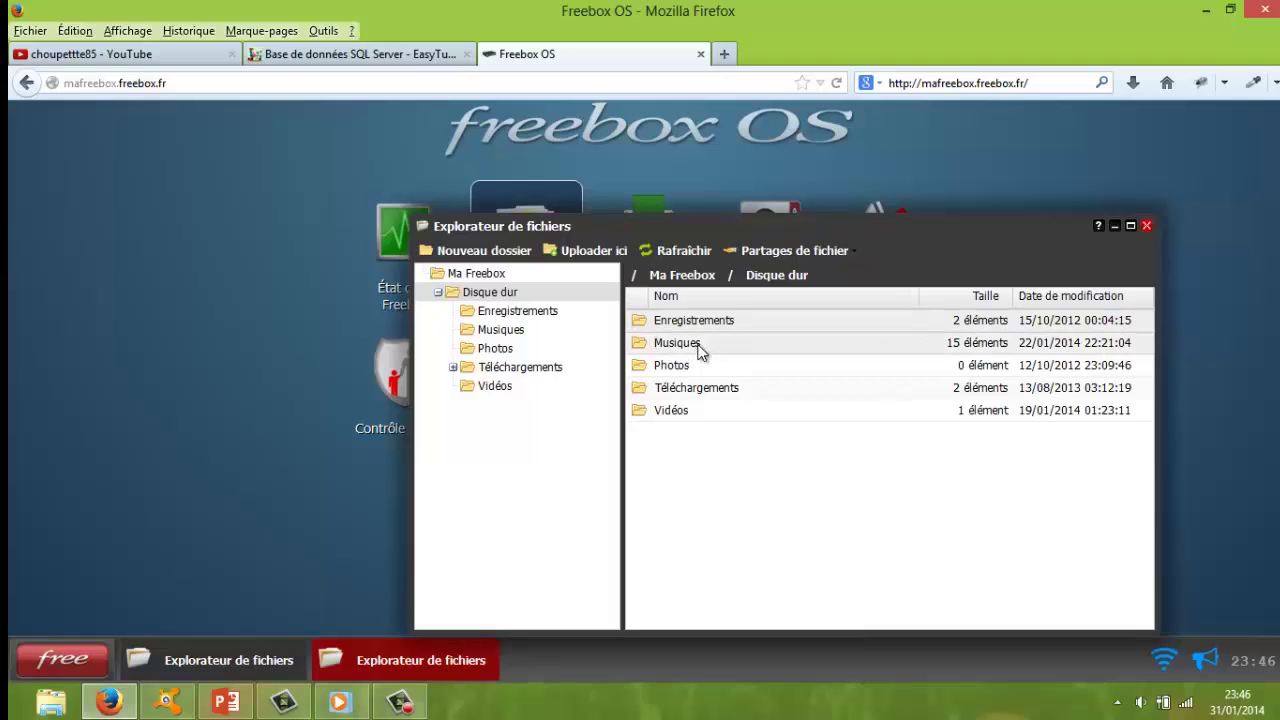
double_click(703, 342)
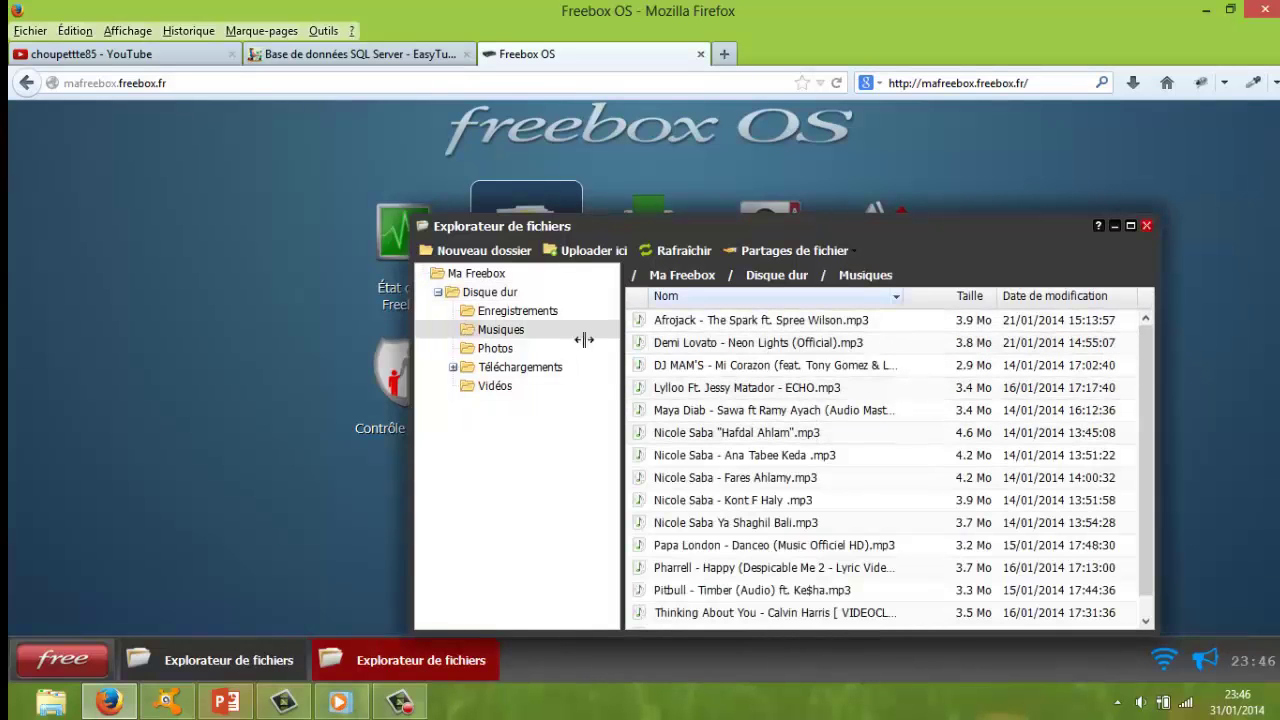
click(523, 350)
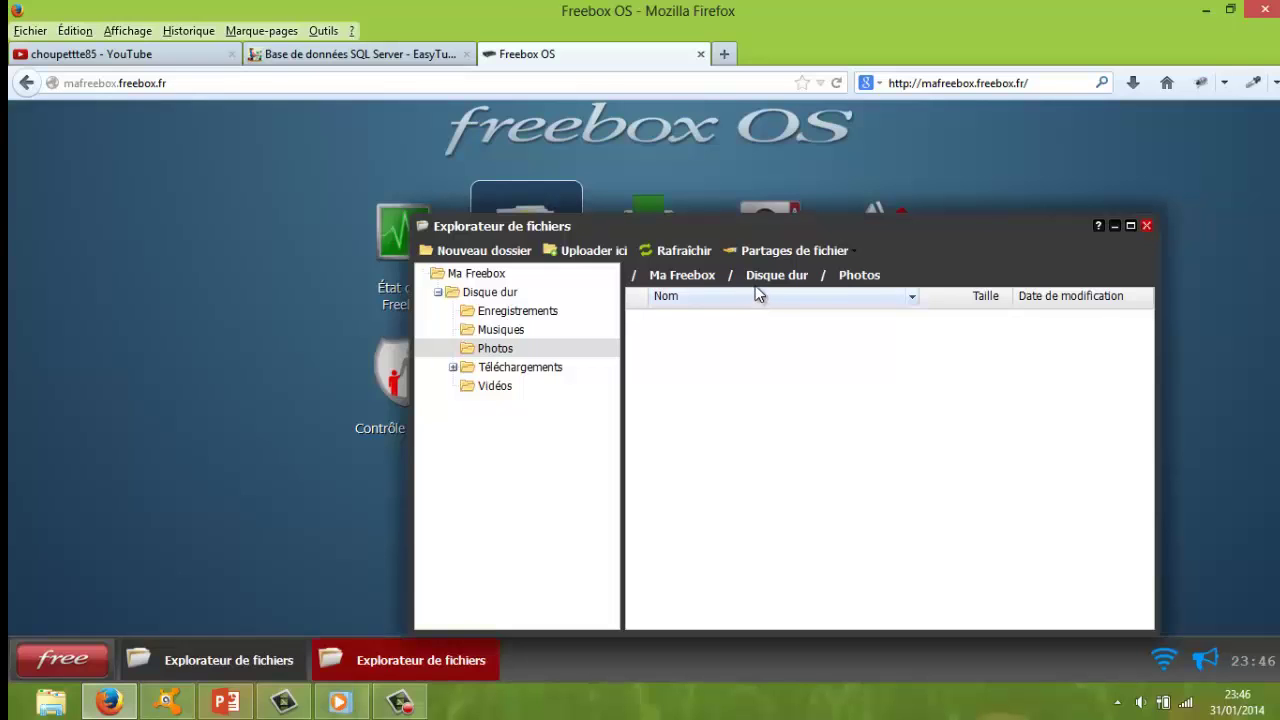
click(553, 328)
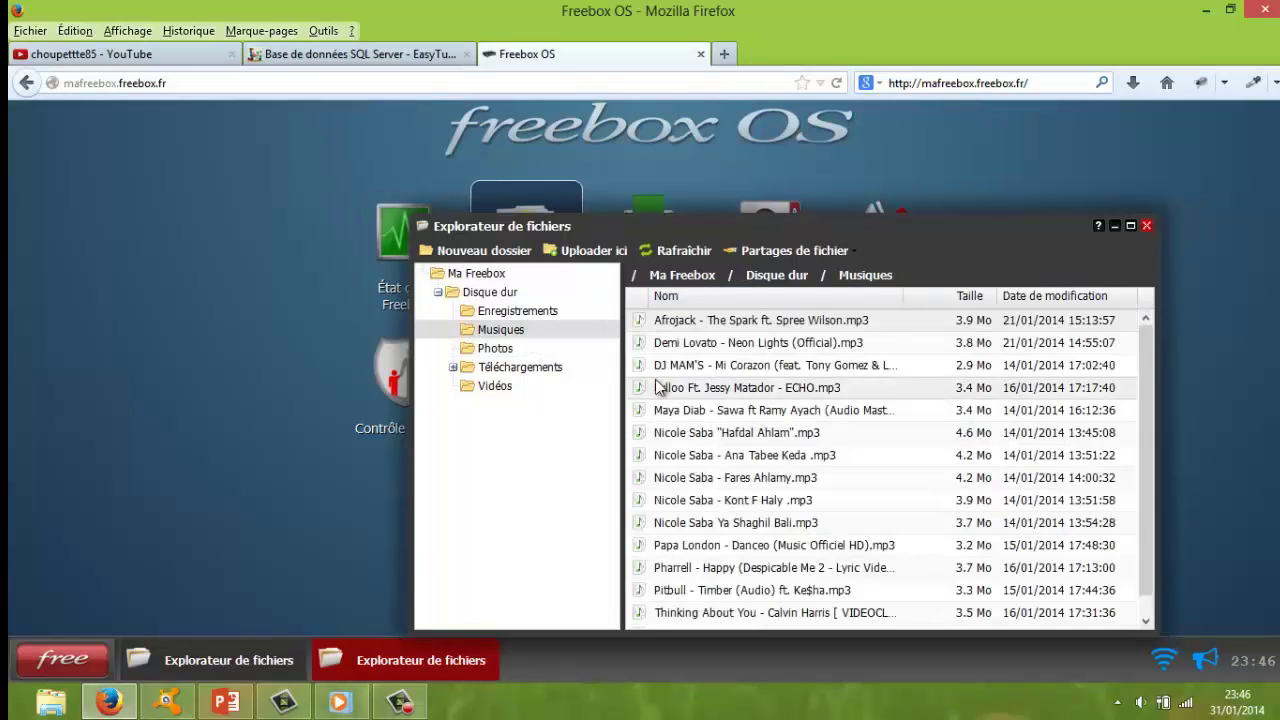
Step: Play Demi Lovato - Neon Lights (Official).mp3 from the Musiques folder, and close the player and the Explorateur de fichiers window
double_click(713, 342)
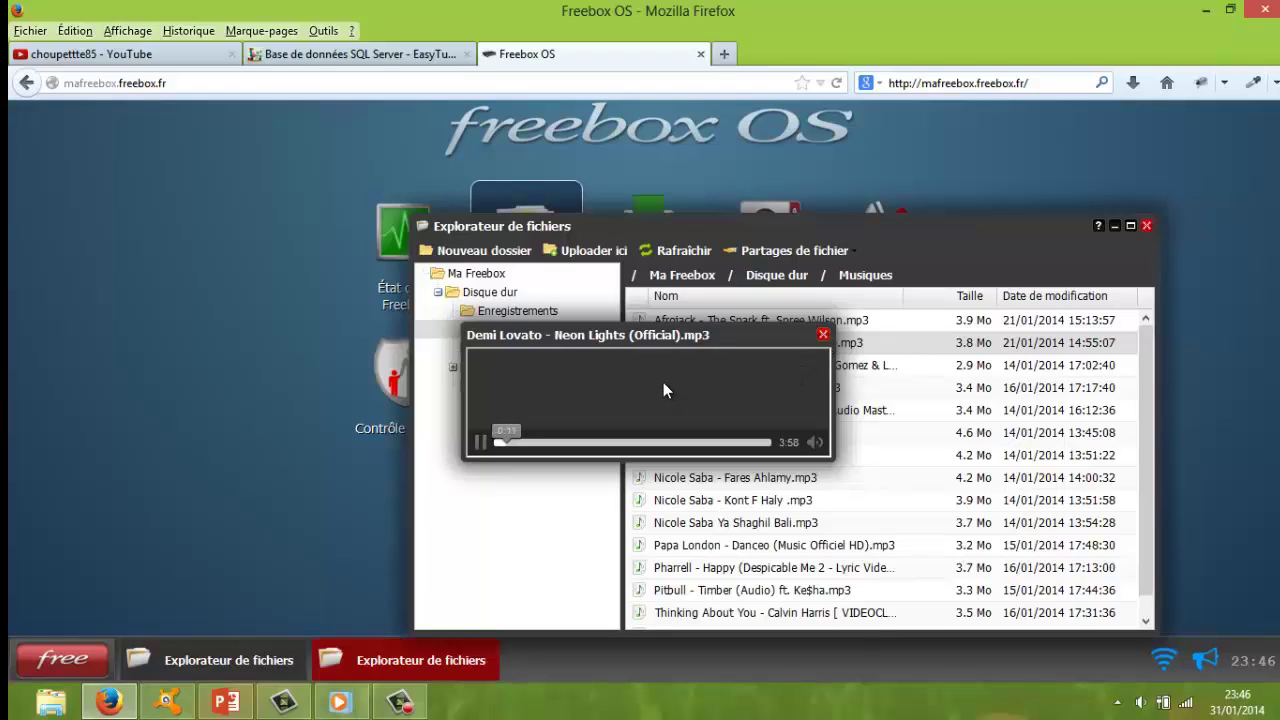
click(823, 337)
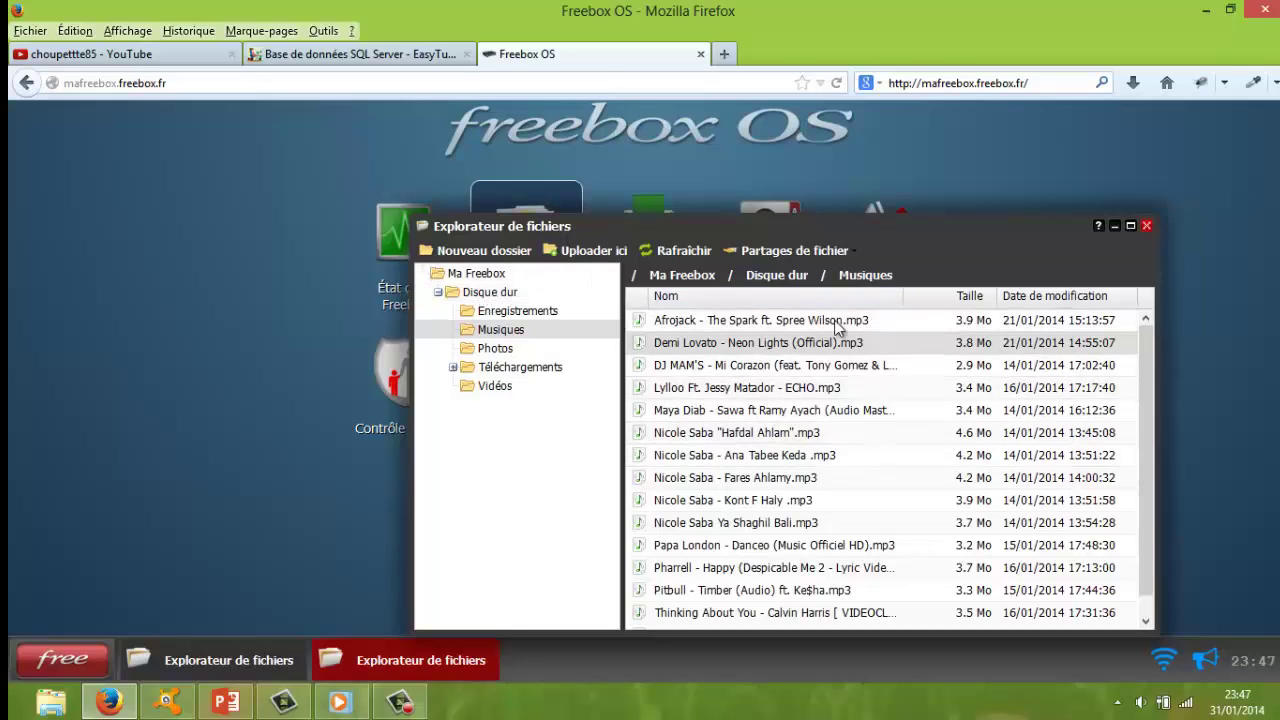
click(1147, 227)
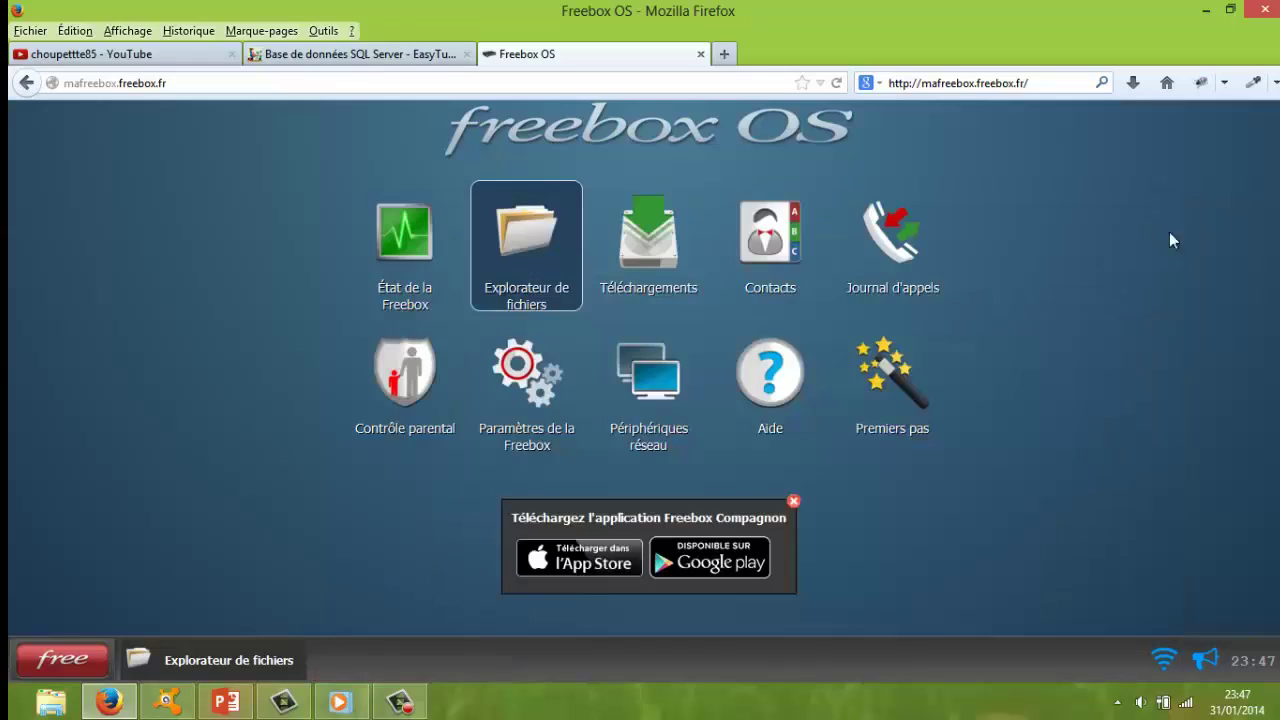
Step: Open Téléchargements, look over the Nouveau téléchargement options without choosing any, and close the application
click(649, 250)
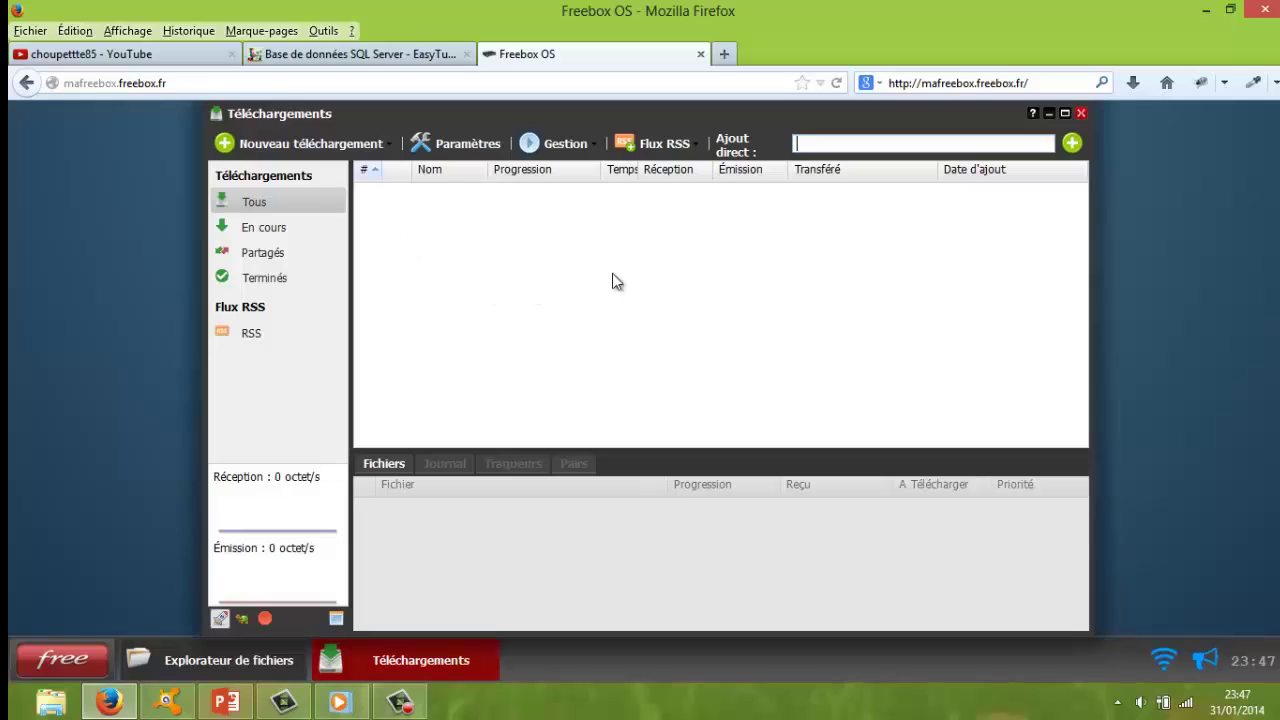
click(265, 147)
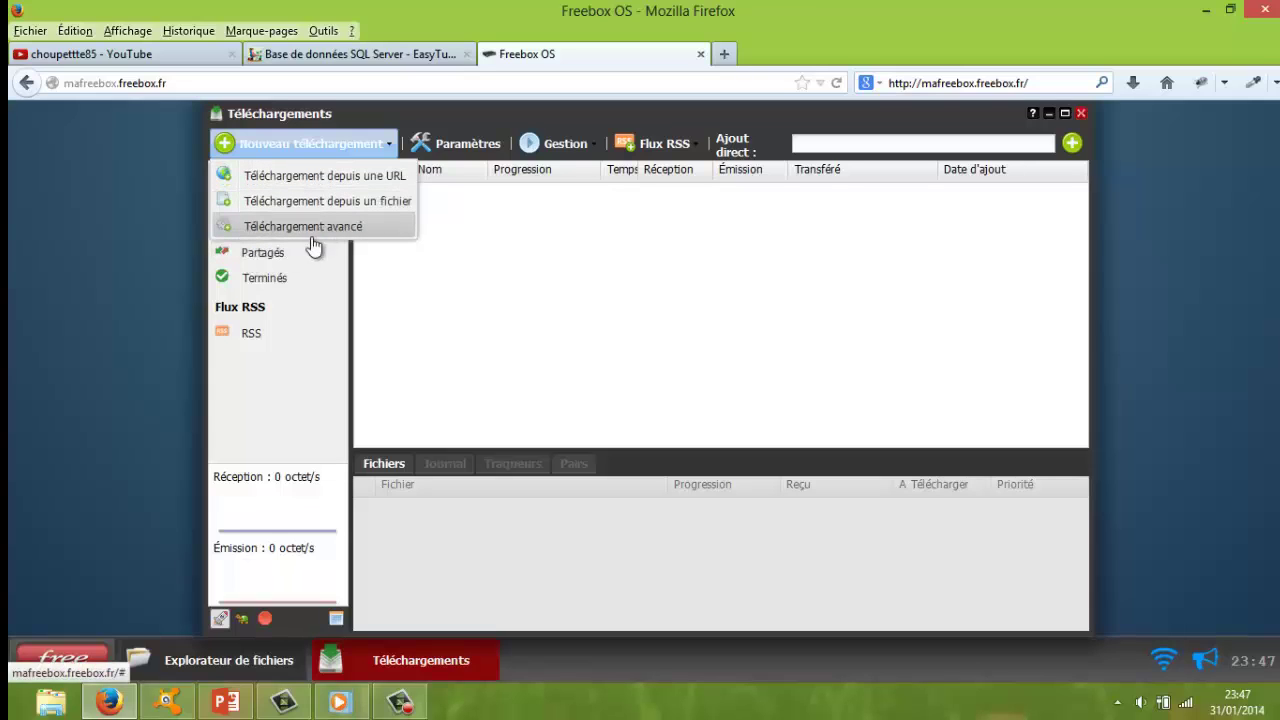
click(510, 301)
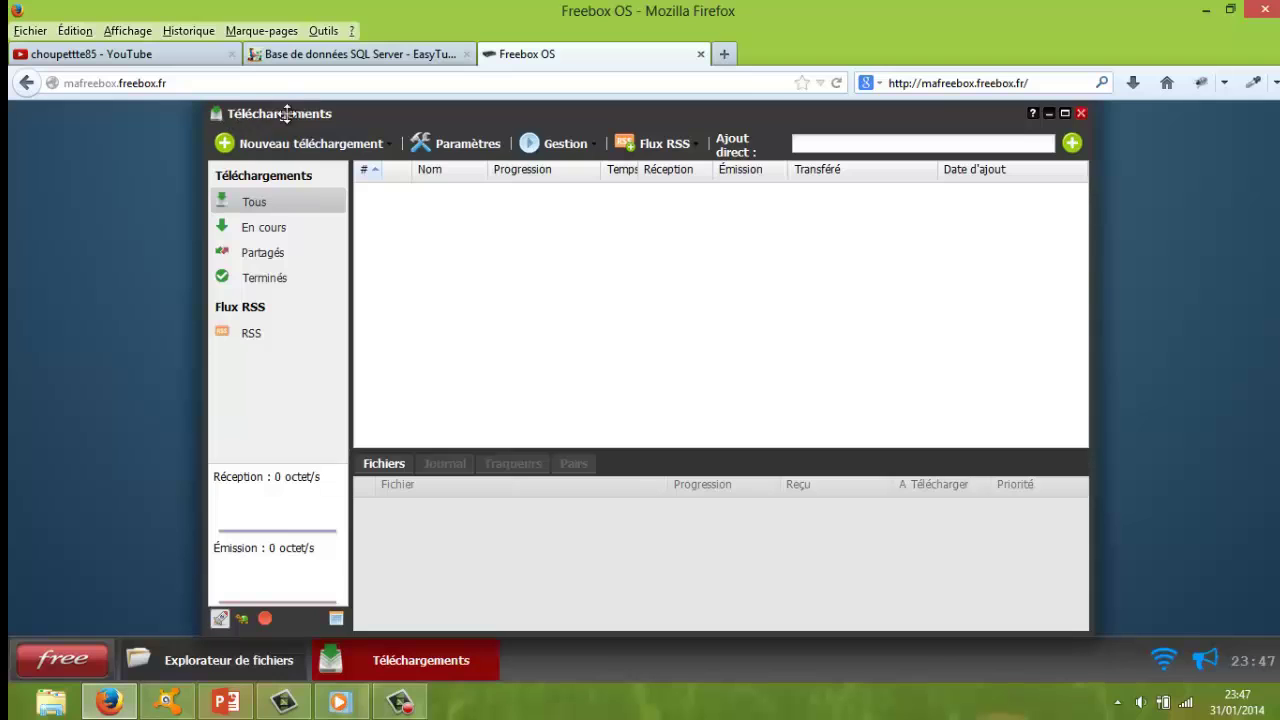
click(1080, 115)
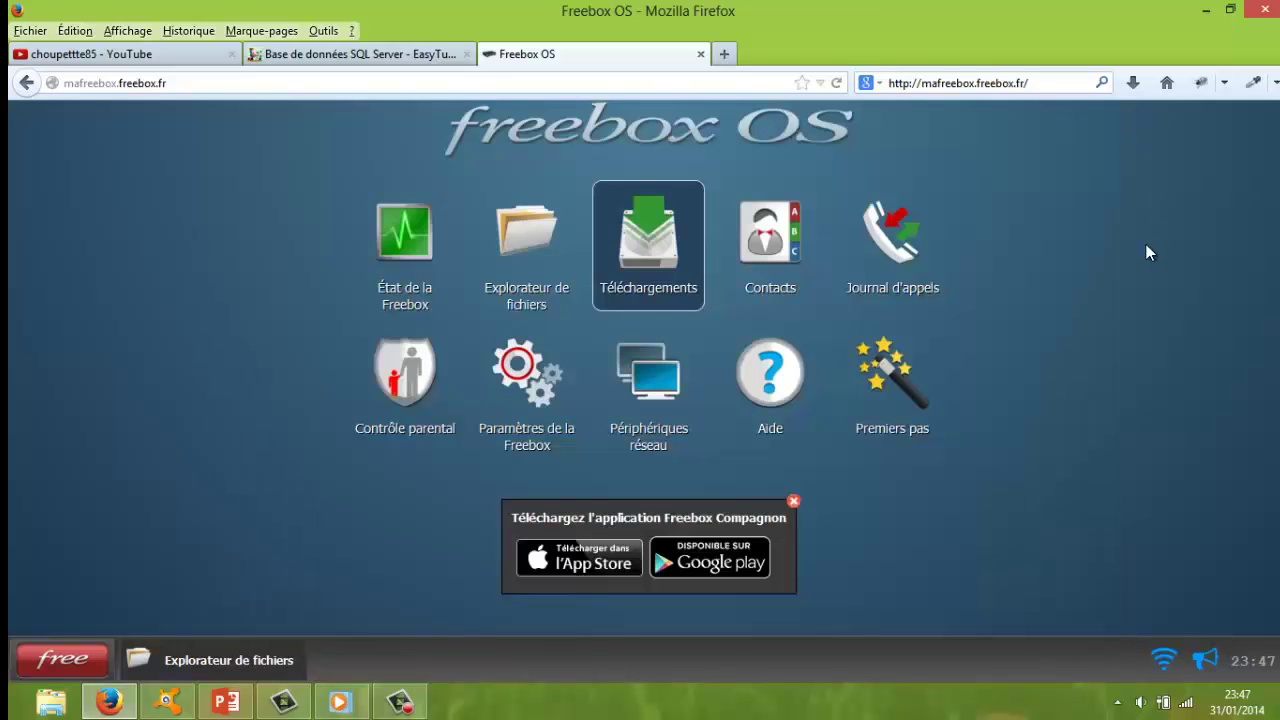
Step: Open Contacts and review the contact import dialog's file and format options, closing the dialog without importing anything
click(778, 240)
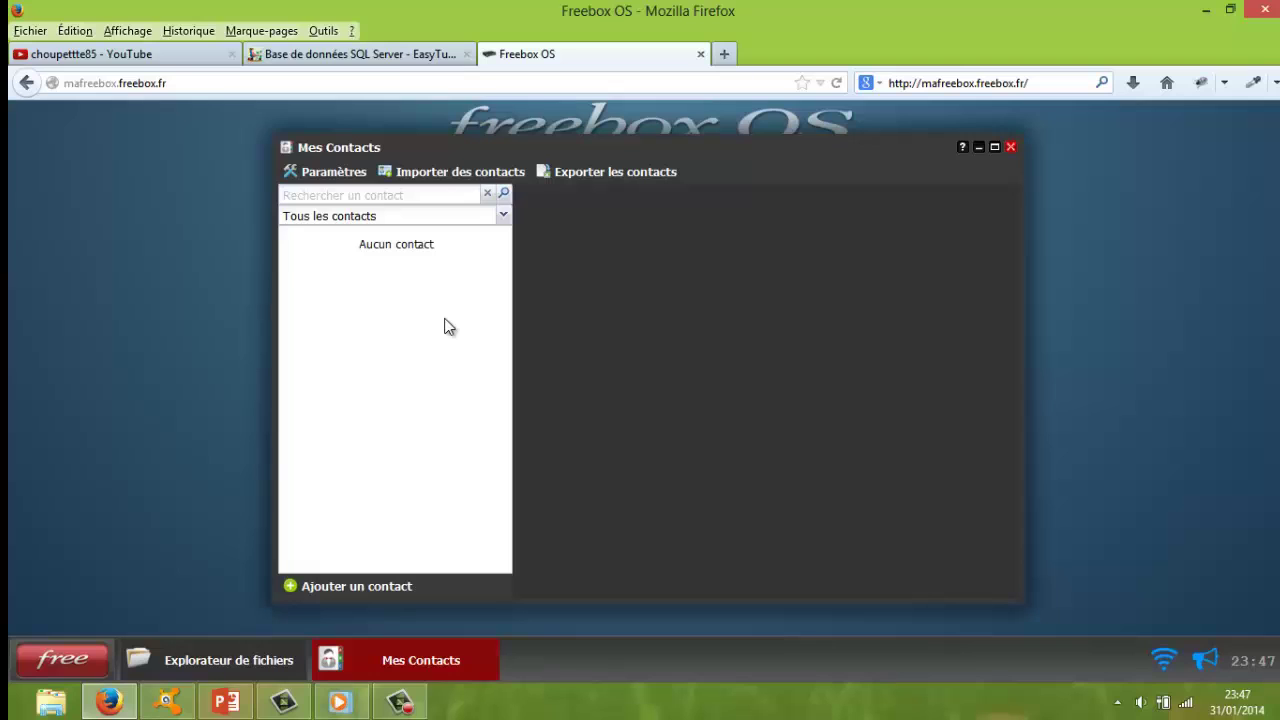
click(458, 174)
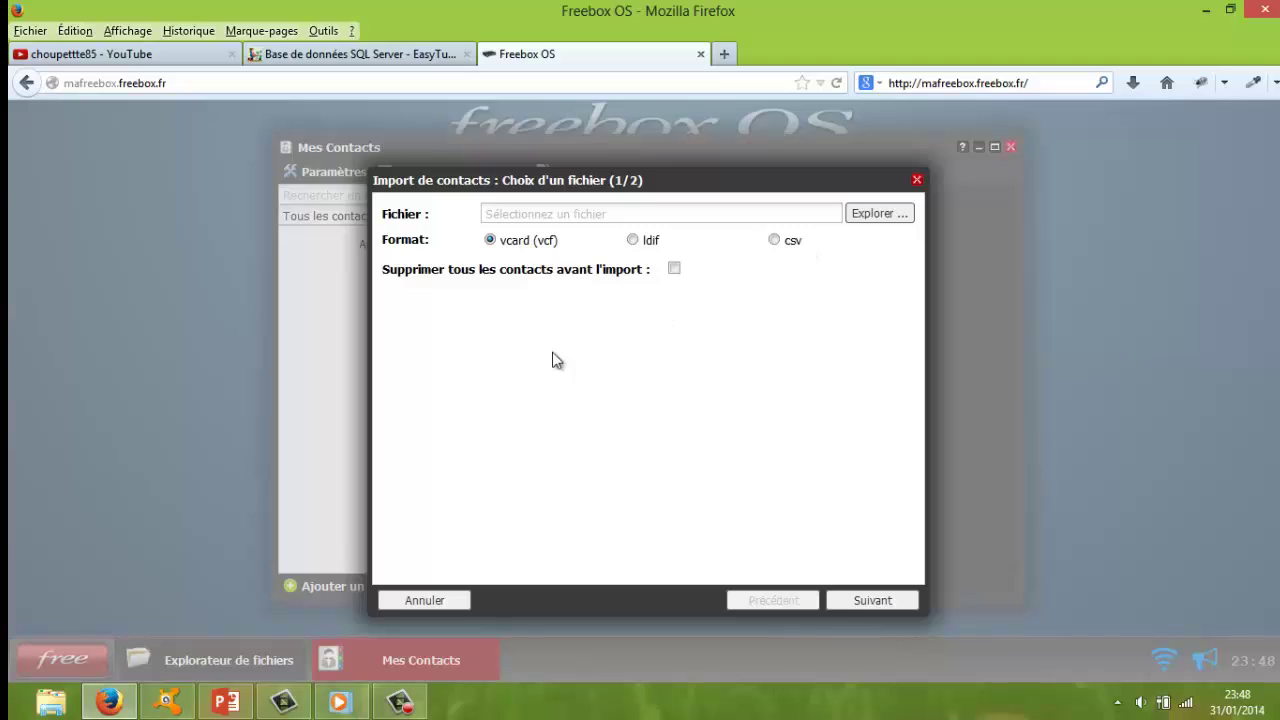
click(916, 182)
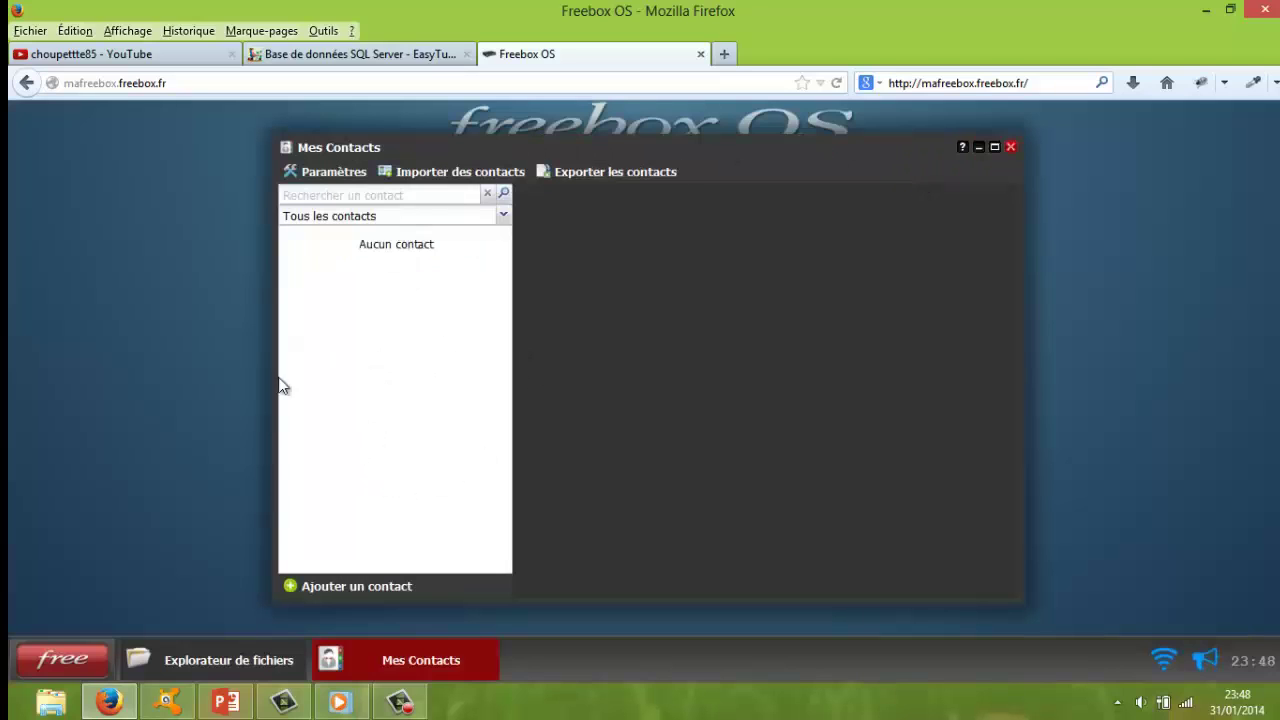
Step: Start a blank contact to show the name, first name, company and contact search fields, and close Mes Contacts without saving
click(291, 588)
click(730, 244)
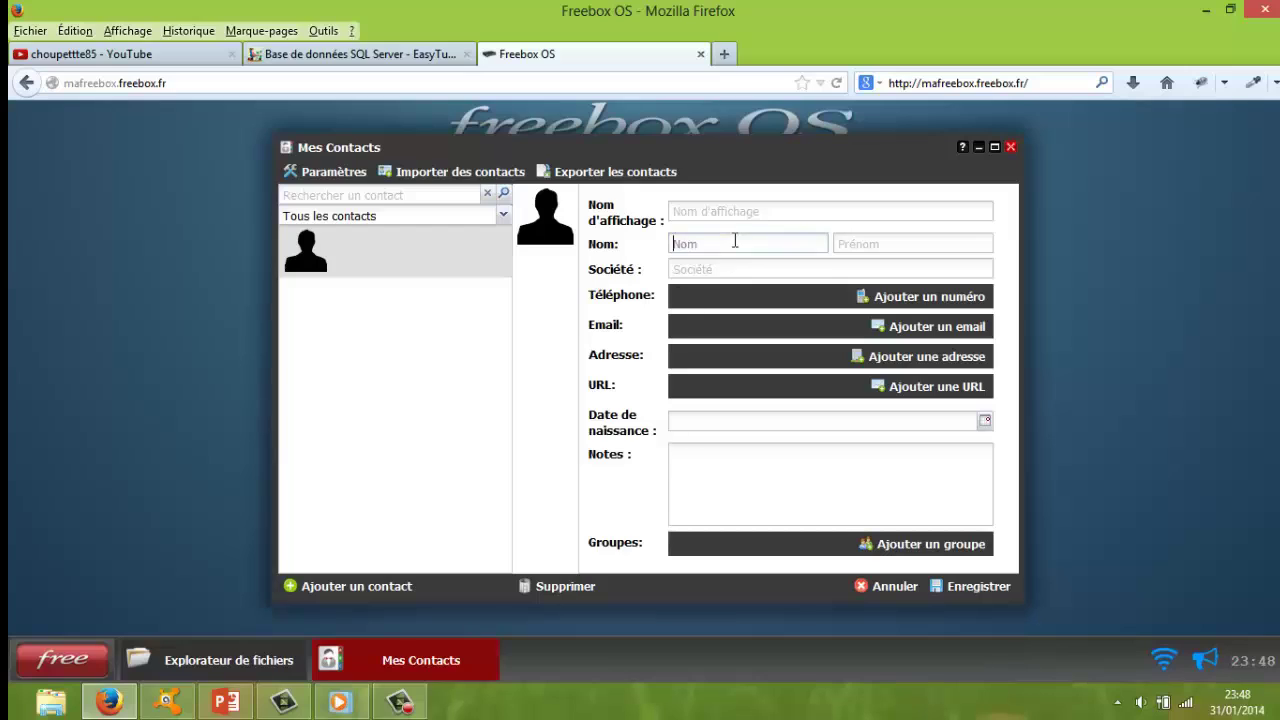
click(908, 245)
click(768, 269)
click(406, 195)
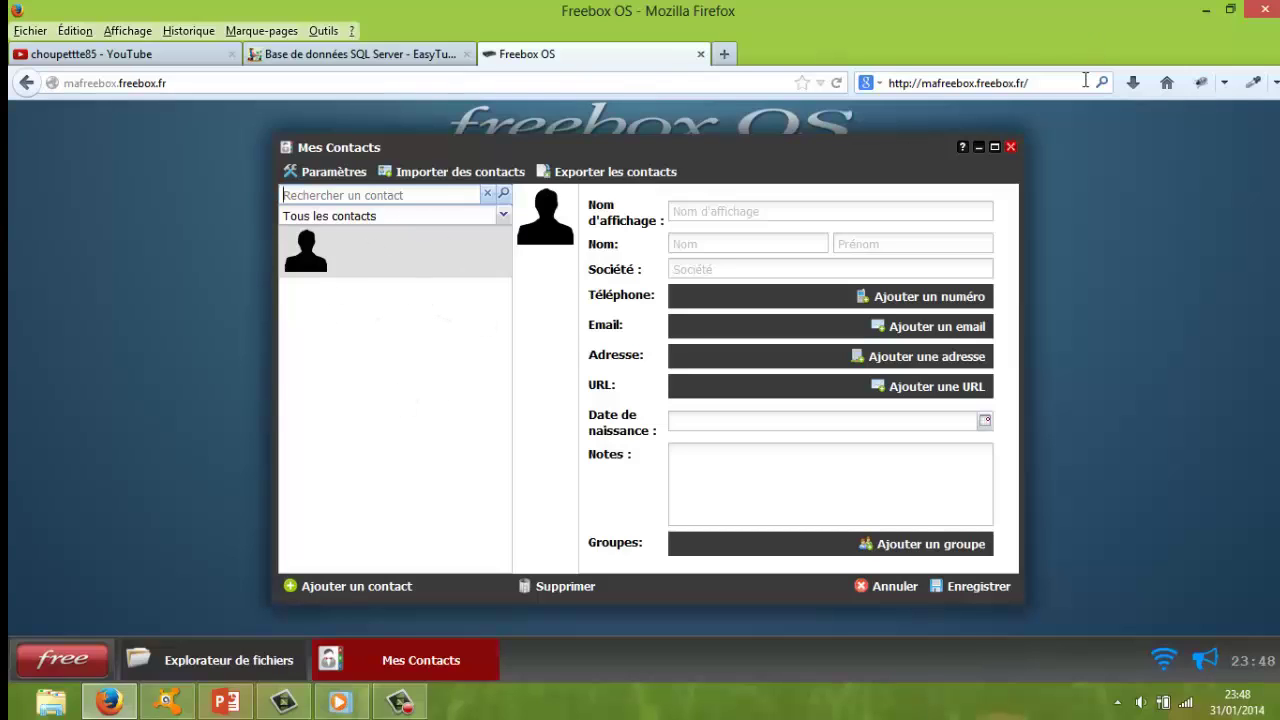
click(1012, 148)
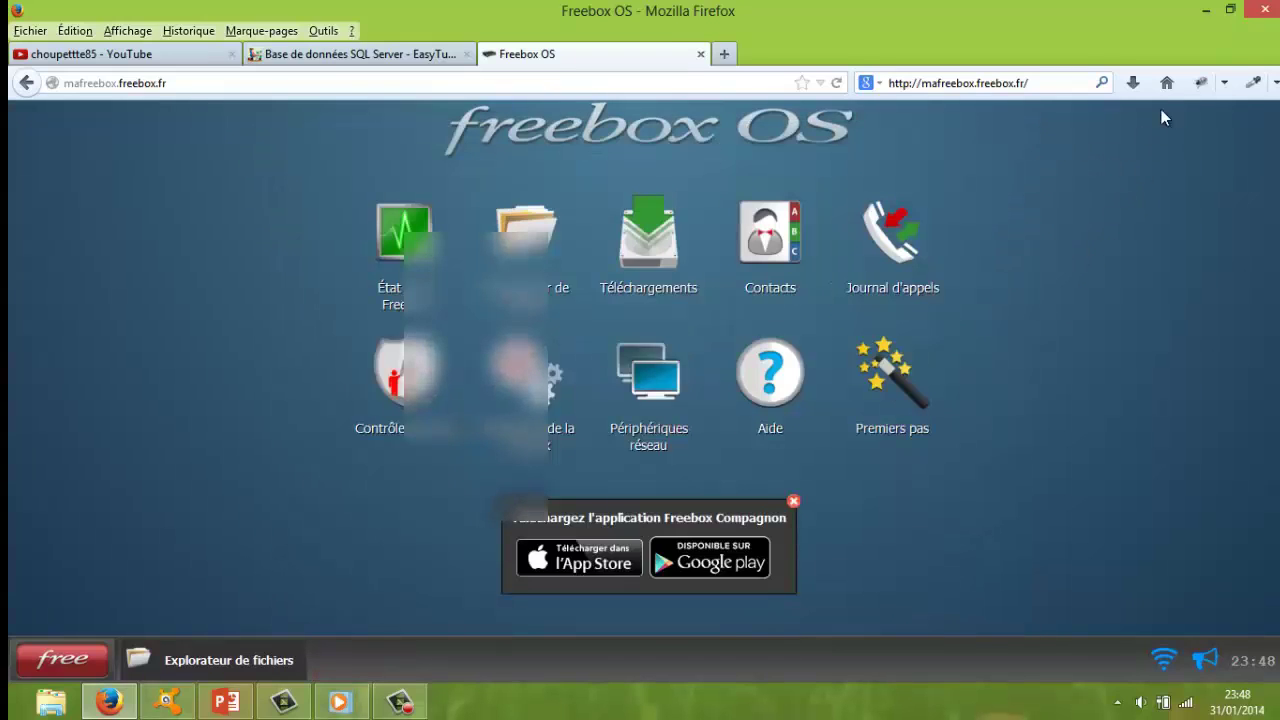
Step: Open Journal d'appels, filter the calls by Appels entrants, Appels sortants and Appels manqués in turn, and close the window
click(880, 245)
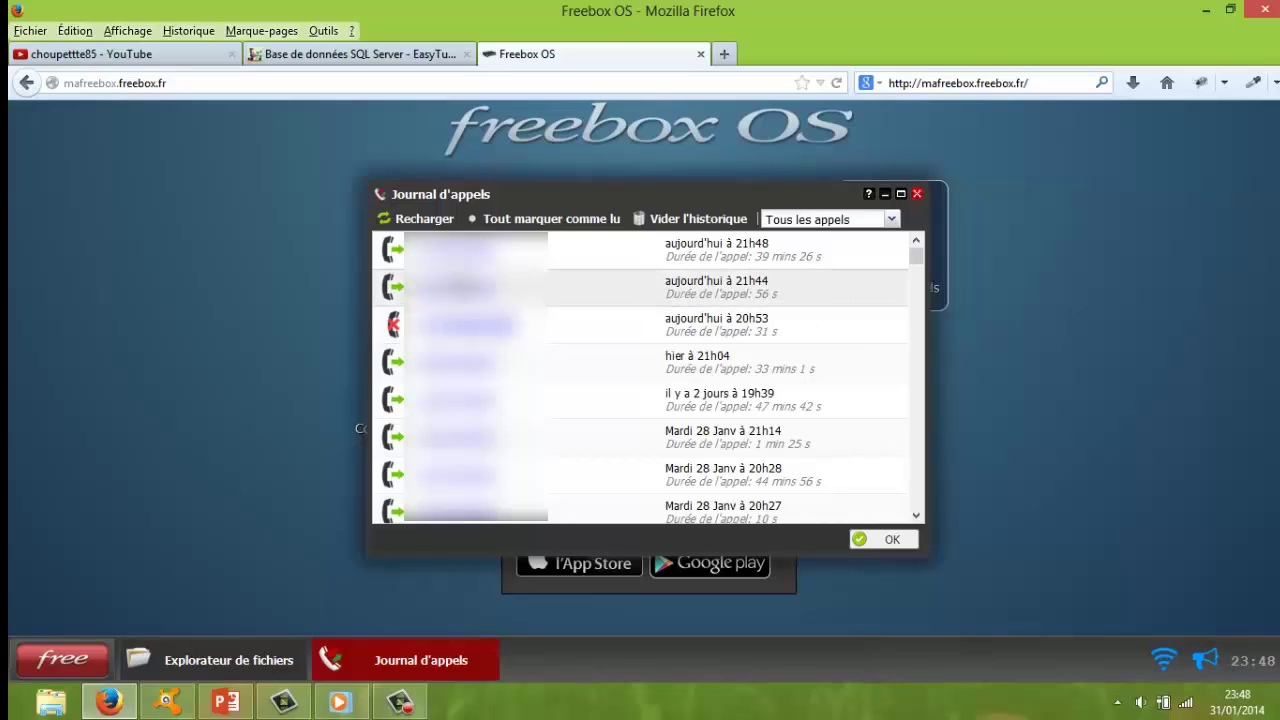
click(891, 224)
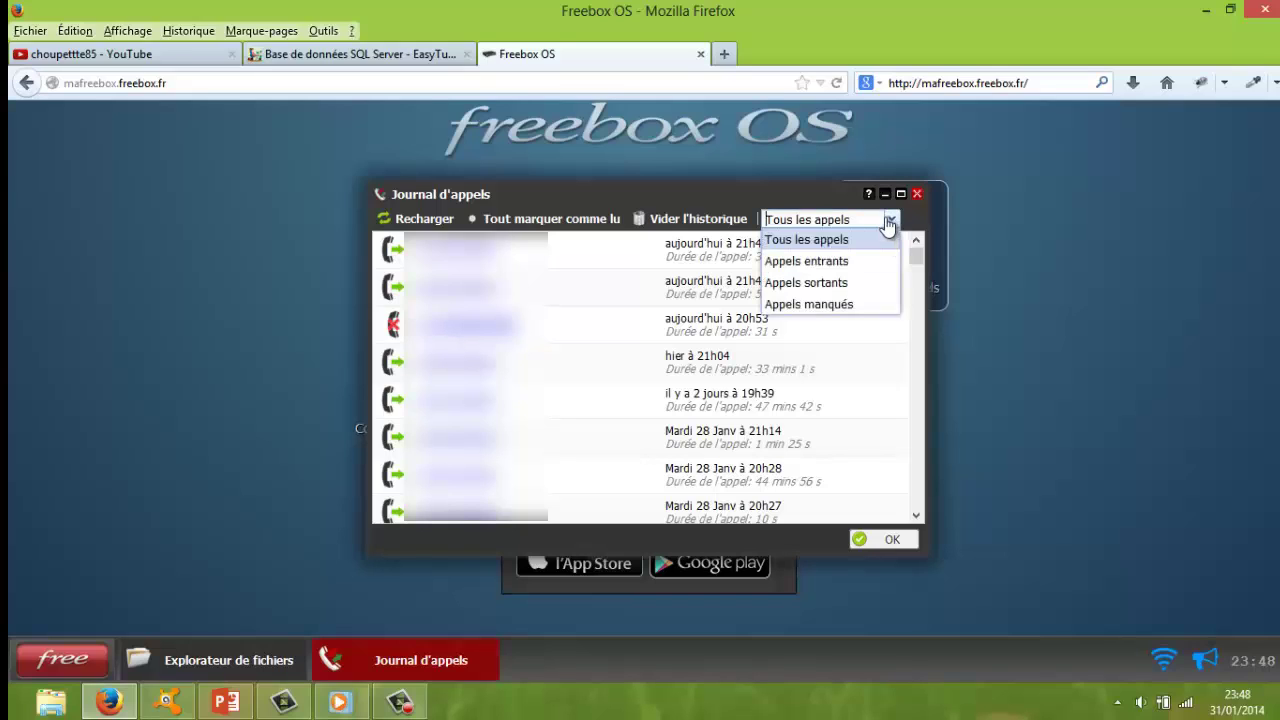
click(786, 262)
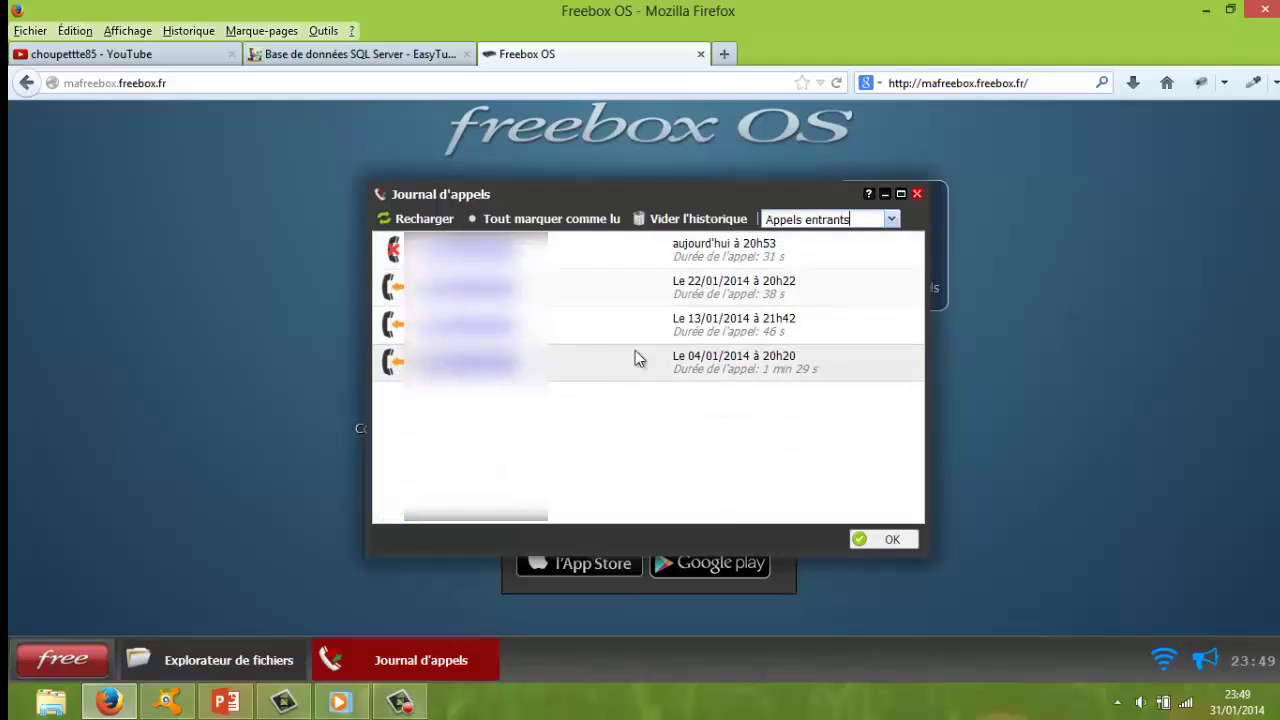
click(891, 224)
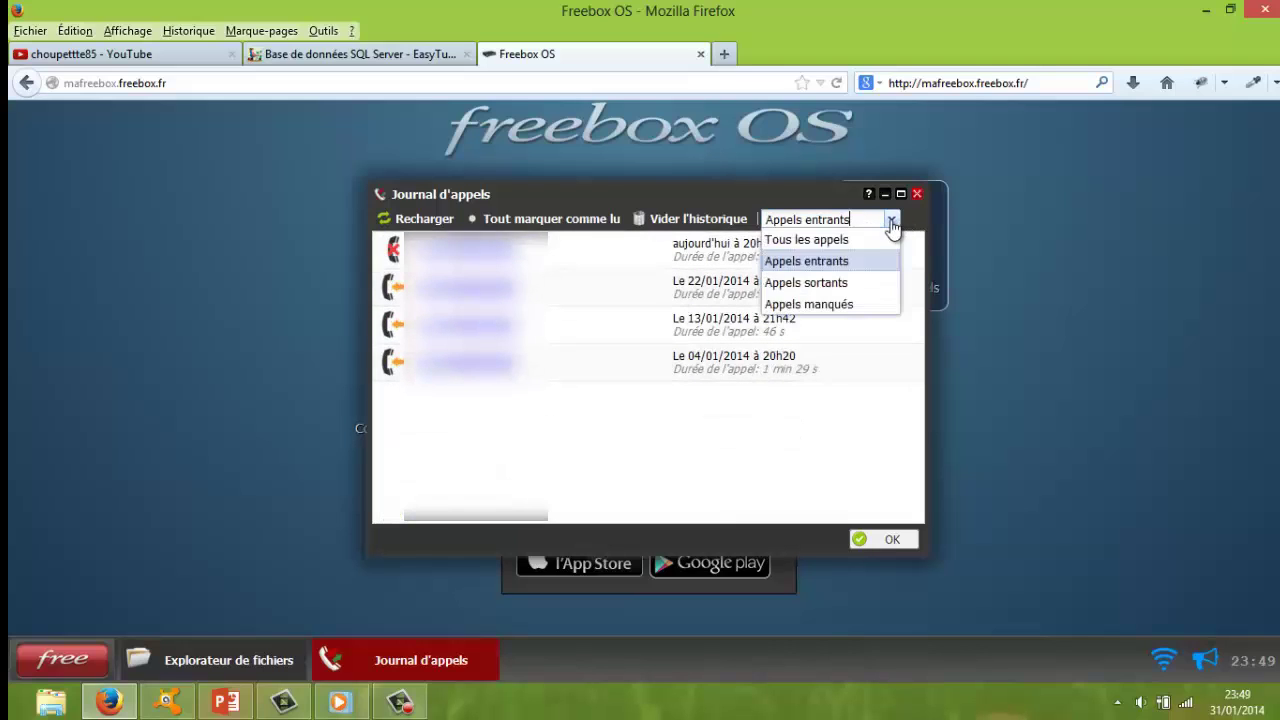
click(821, 282)
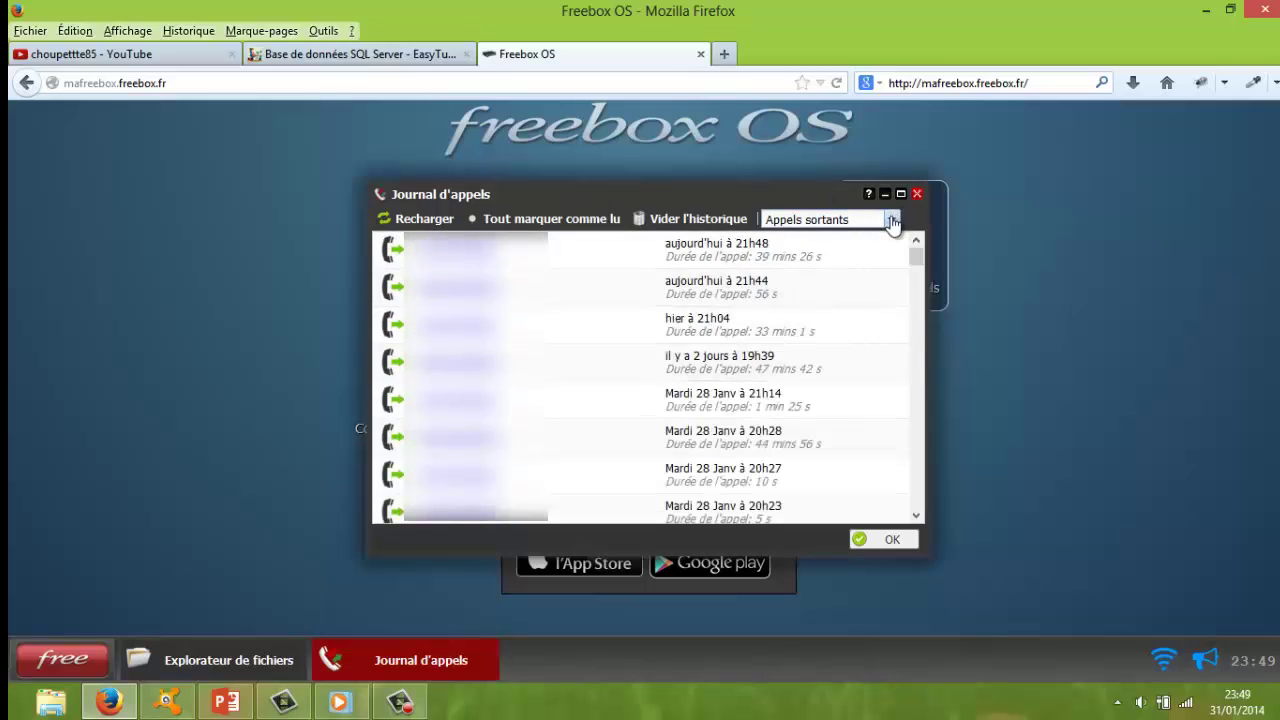
click(891, 219)
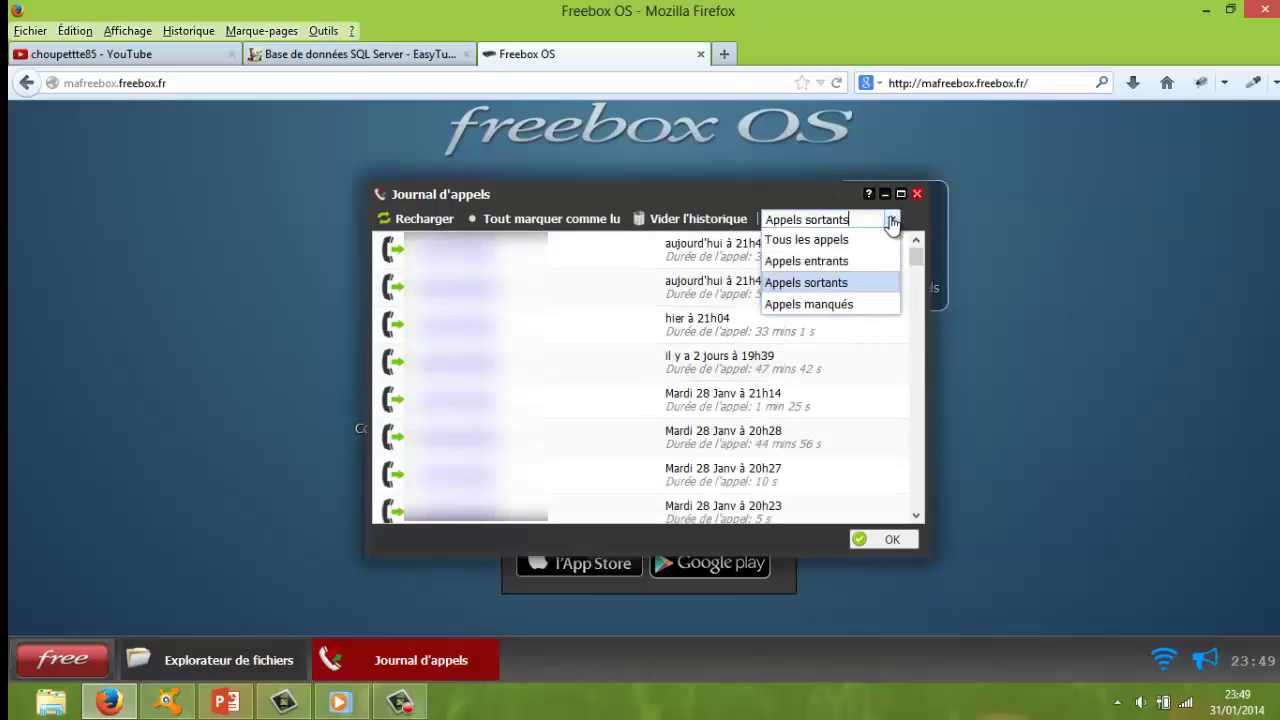
click(810, 305)
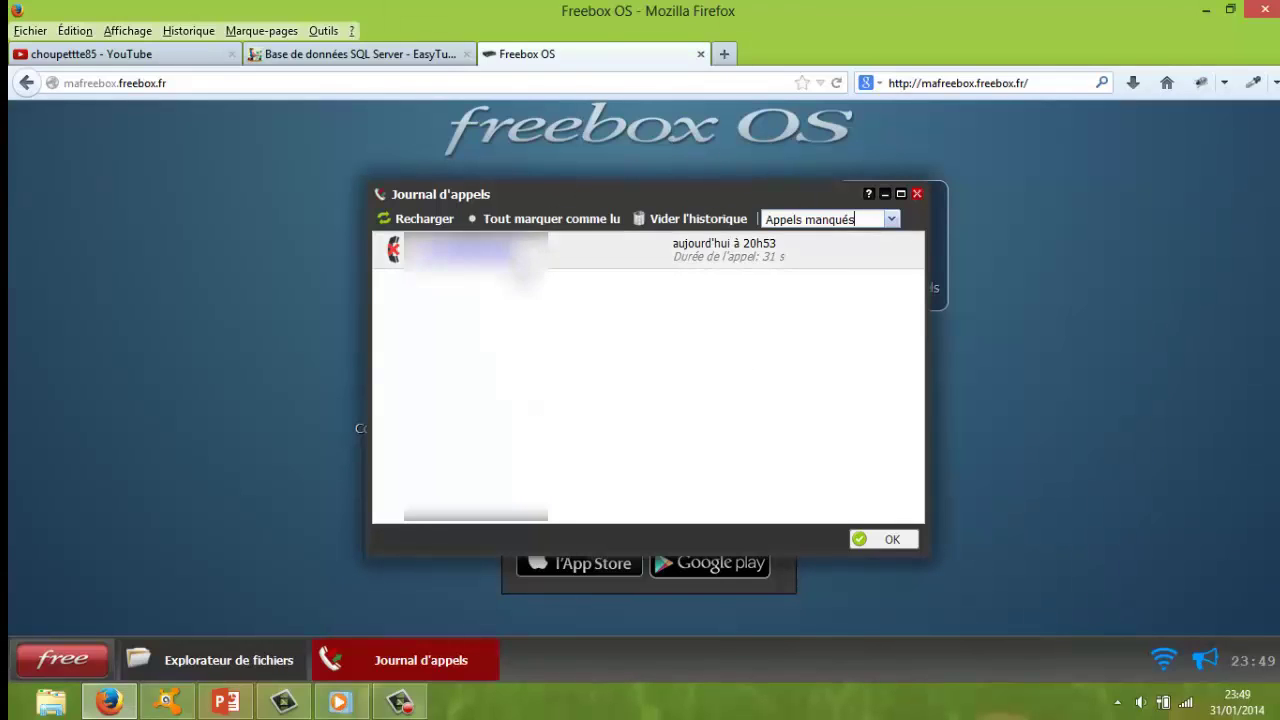
click(917, 194)
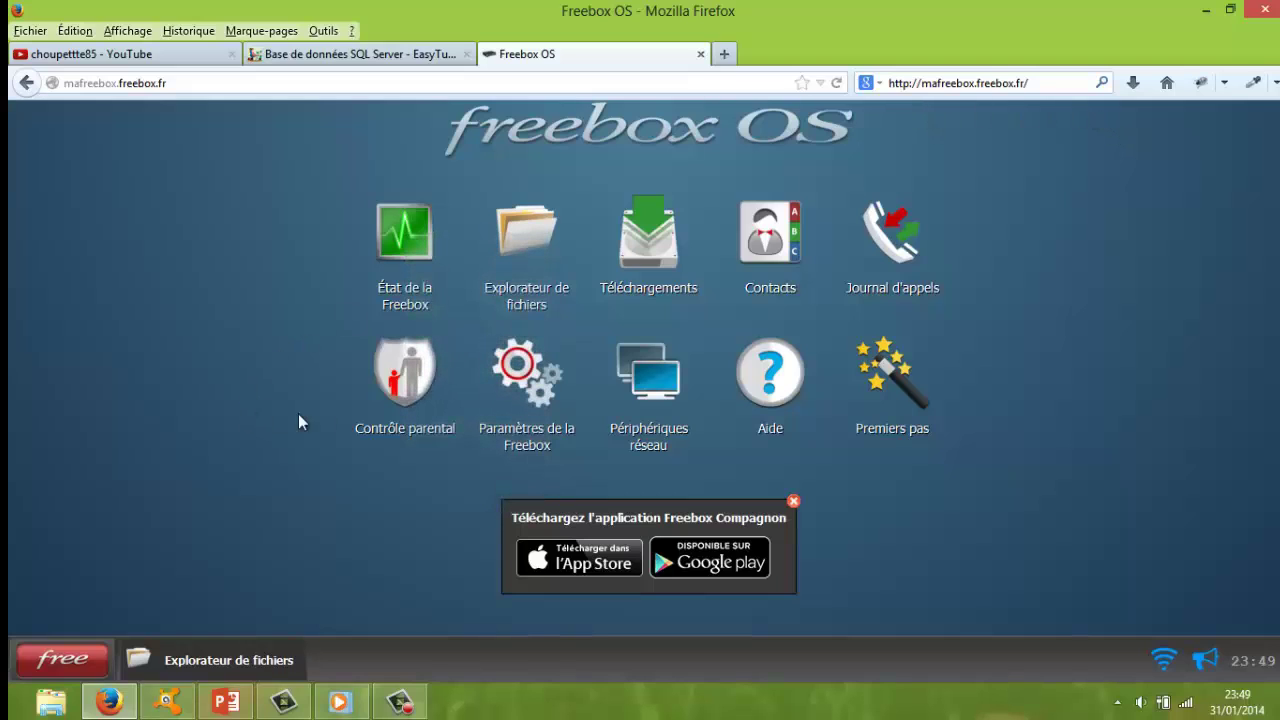
Step: Open Contrôle parental, look over the list of machines without parental control, and close the window without adding a filter
click(407, 373)
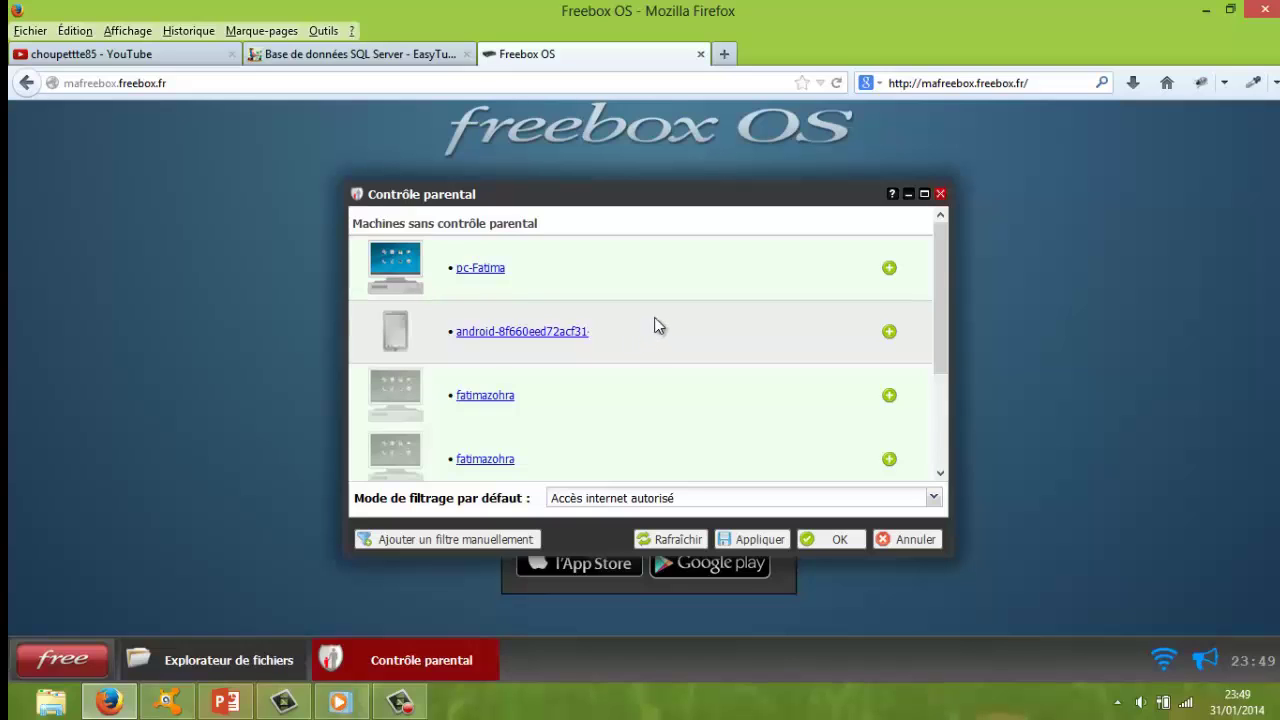
mouse_move(940, 261)
mouse_down()
mouse_move(938, 307)
mouse_move(943, 246)
mouse_up()
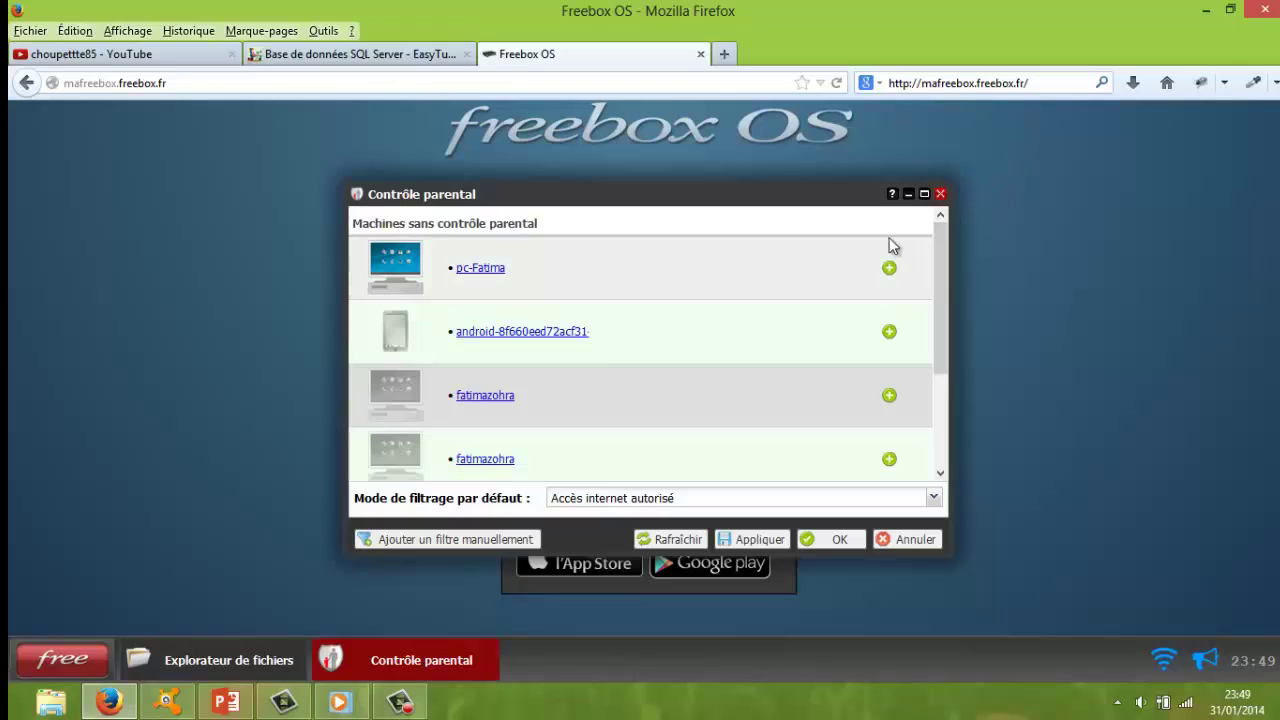
click(940, 194)
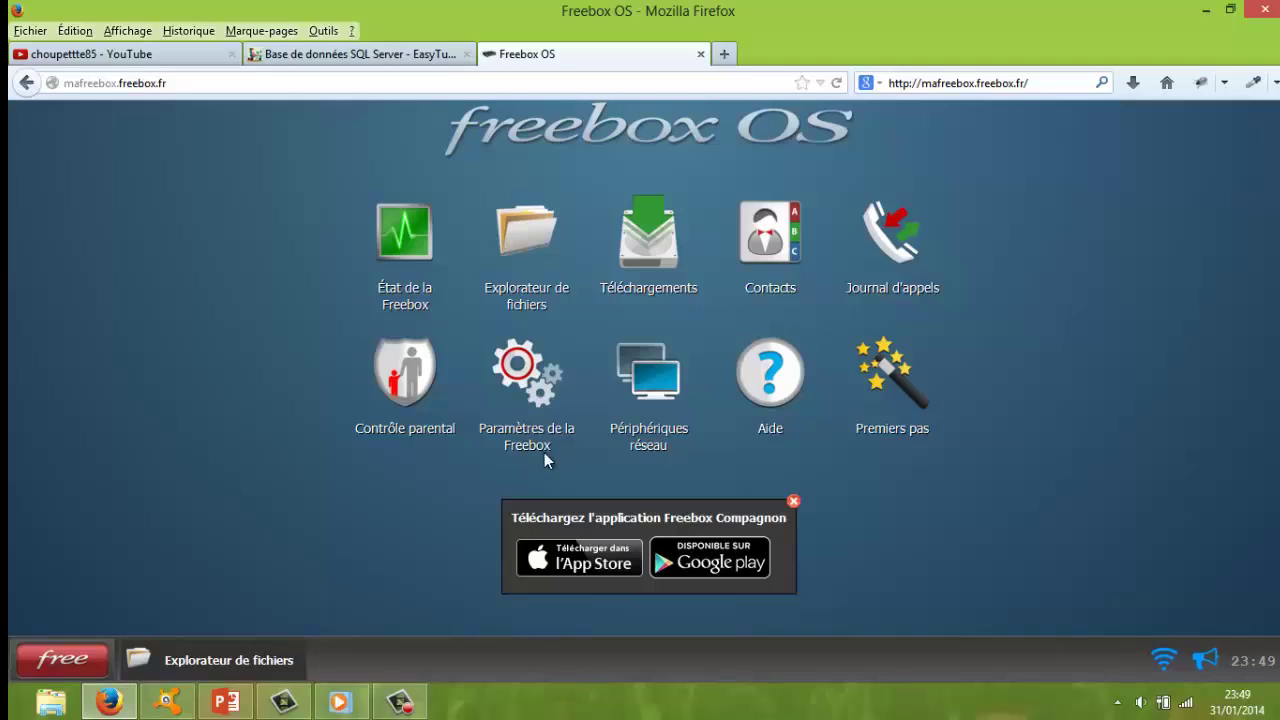
Step: Open Paramètres de la Freebox, review the Gestion des accès settings without changing them, and close both windows
click(533, 385)
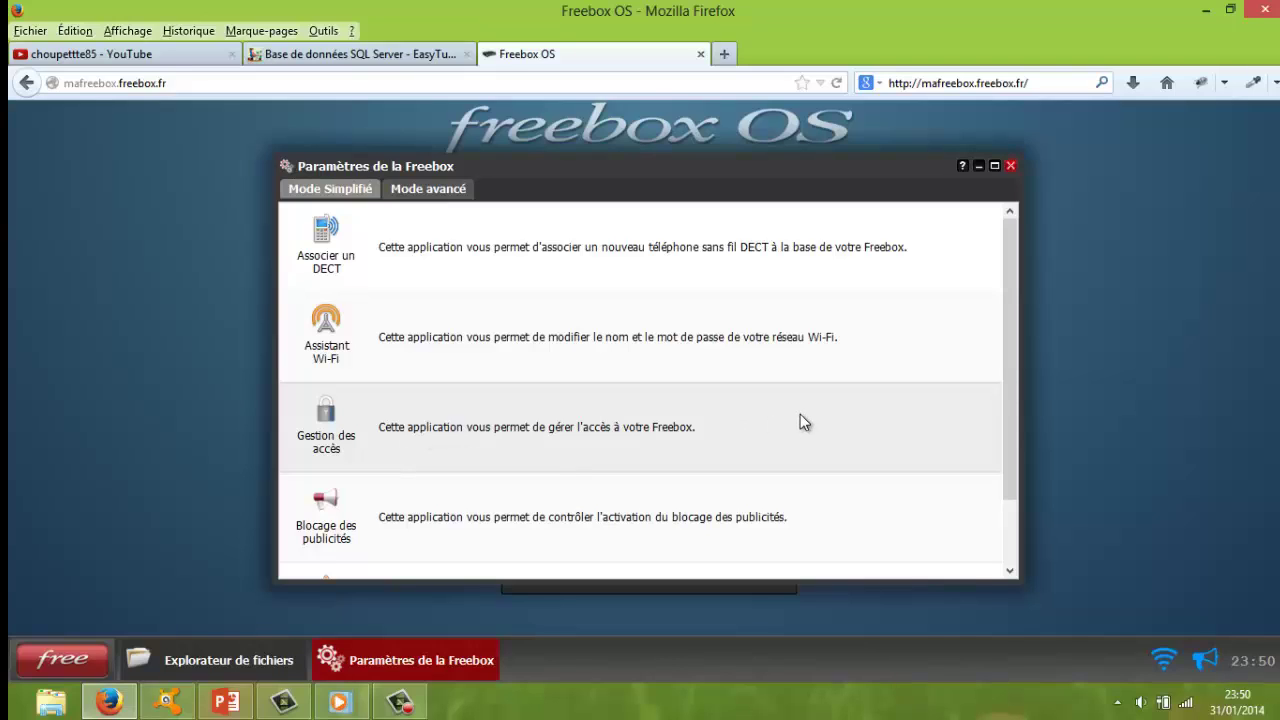
click(395, 432)
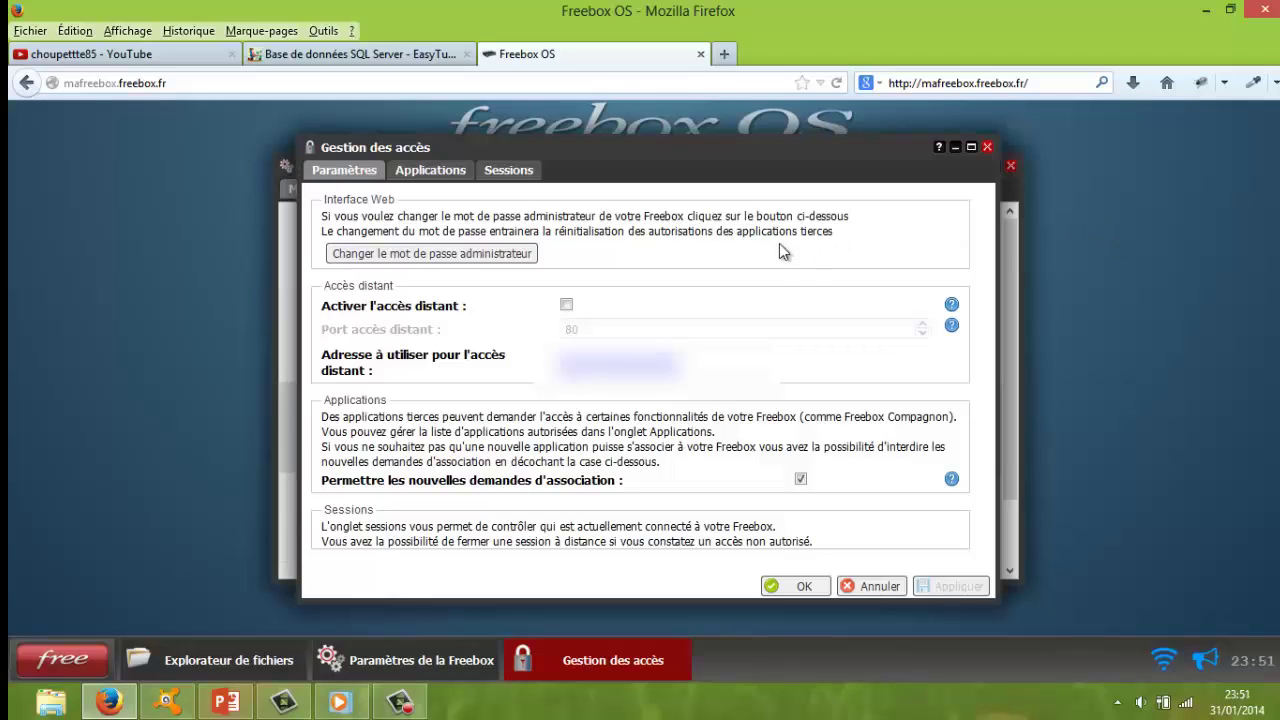
click(987, 147)
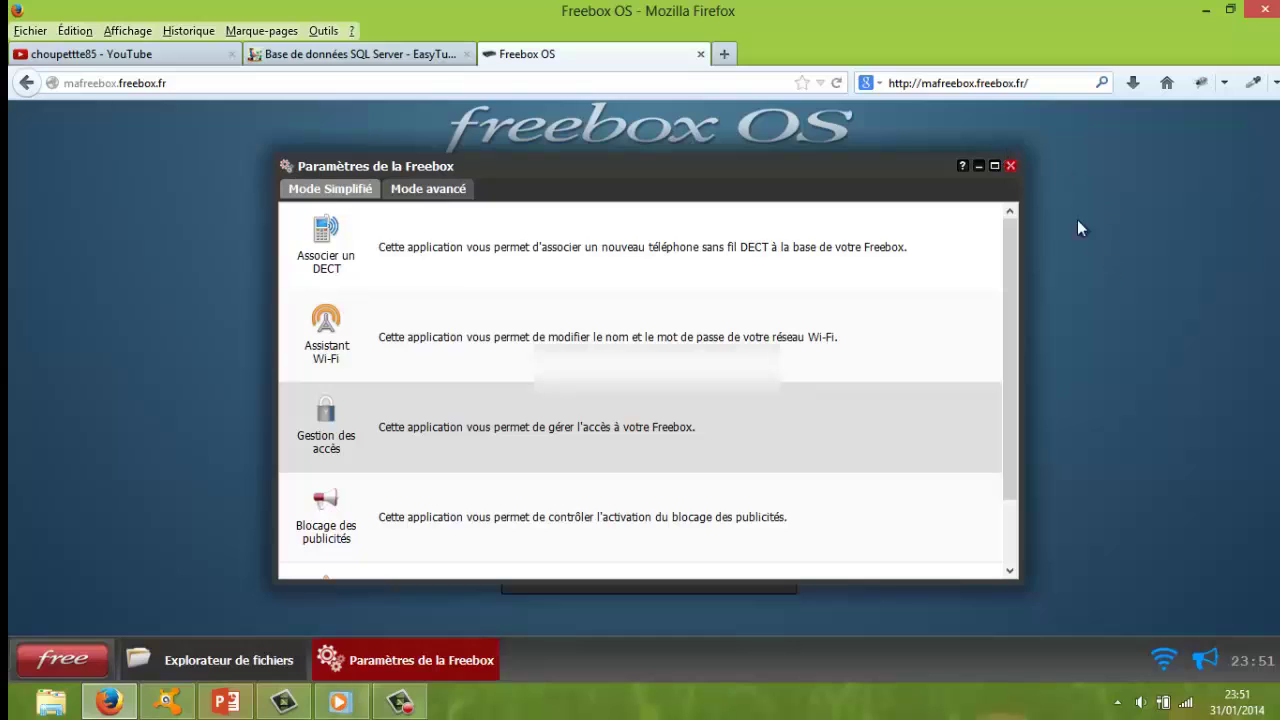
click(1012, 167)
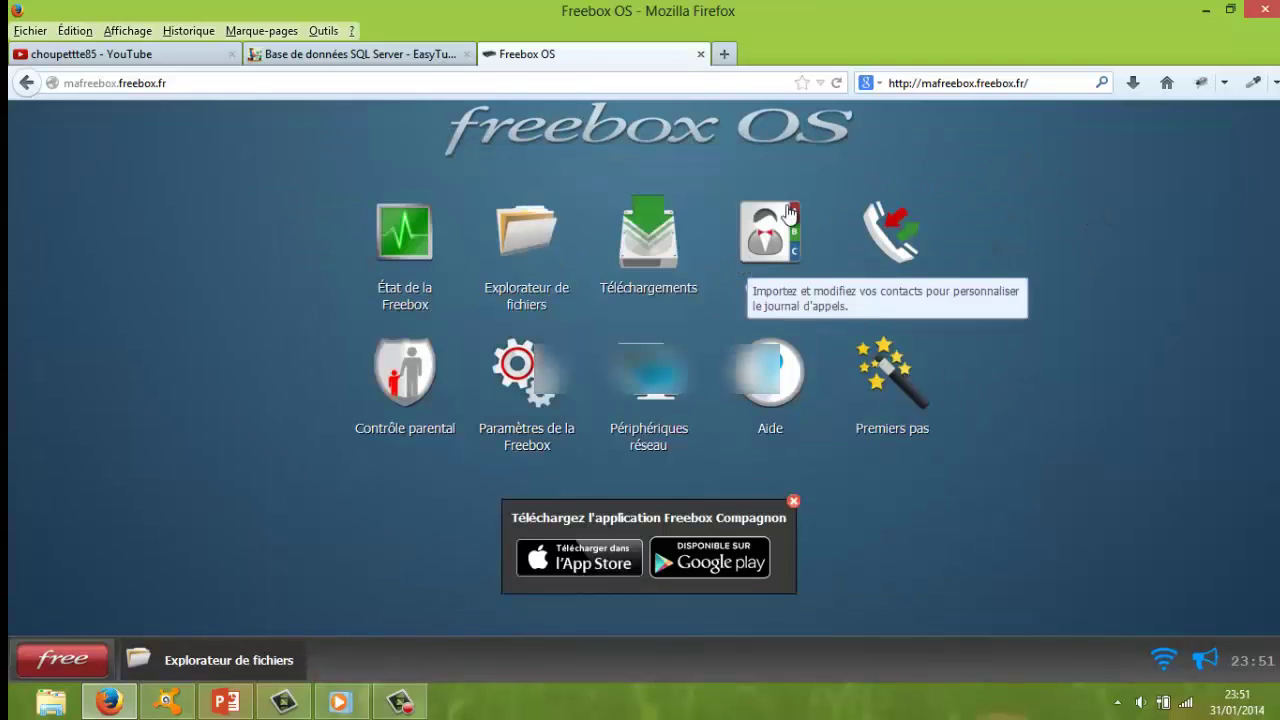
Step: View the devices in Périphériques réseau and skim the Aide Freebox OS documentation, closing each window after viewing it
click(660, 385)
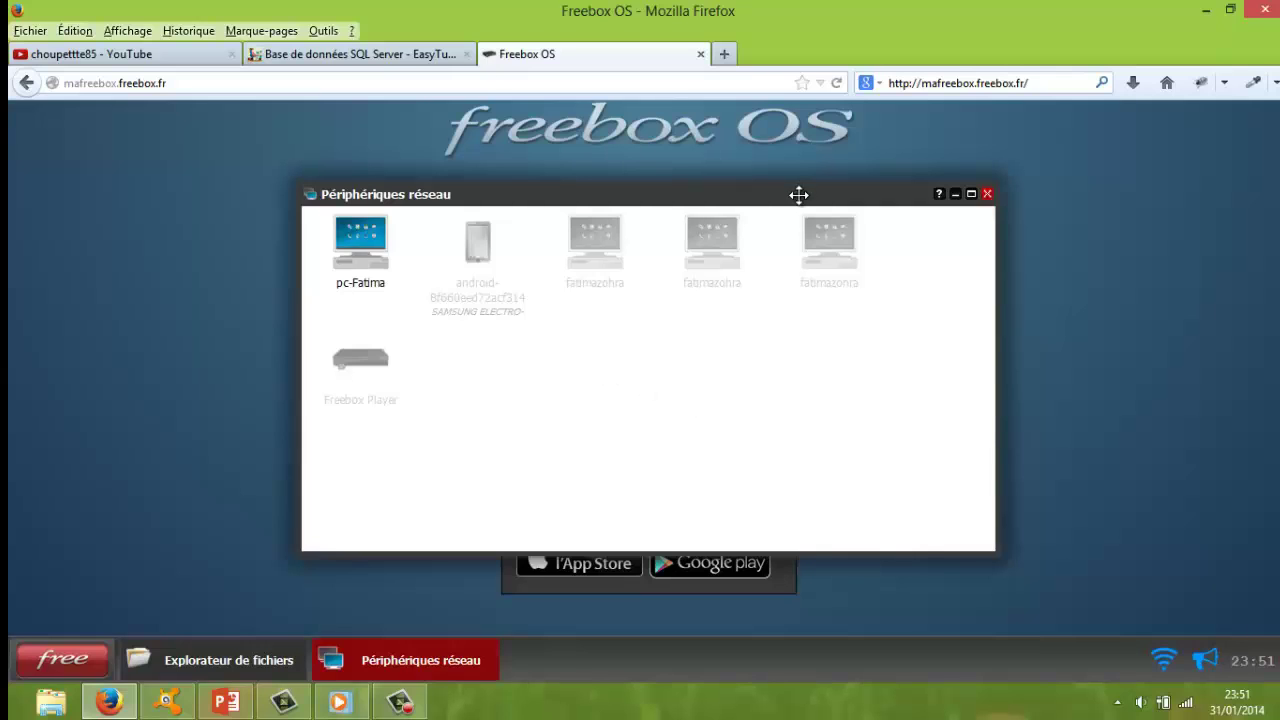
click(988, 195)
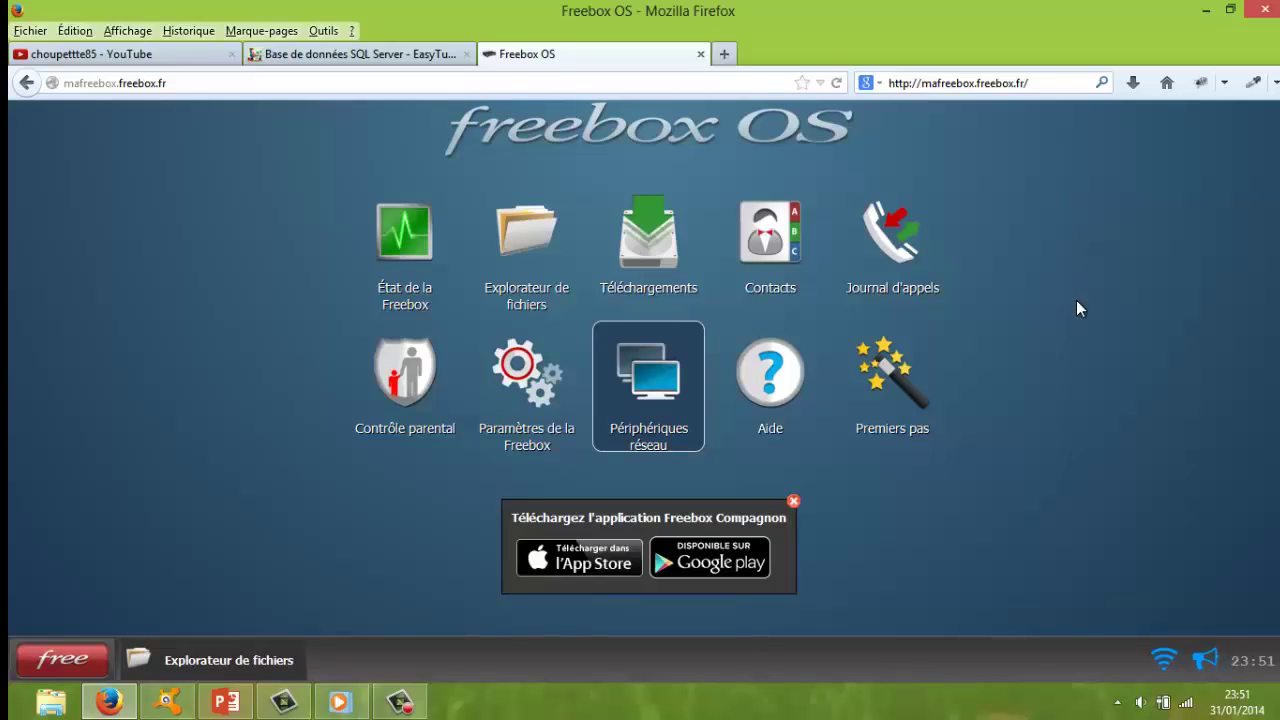
click(776, 376)
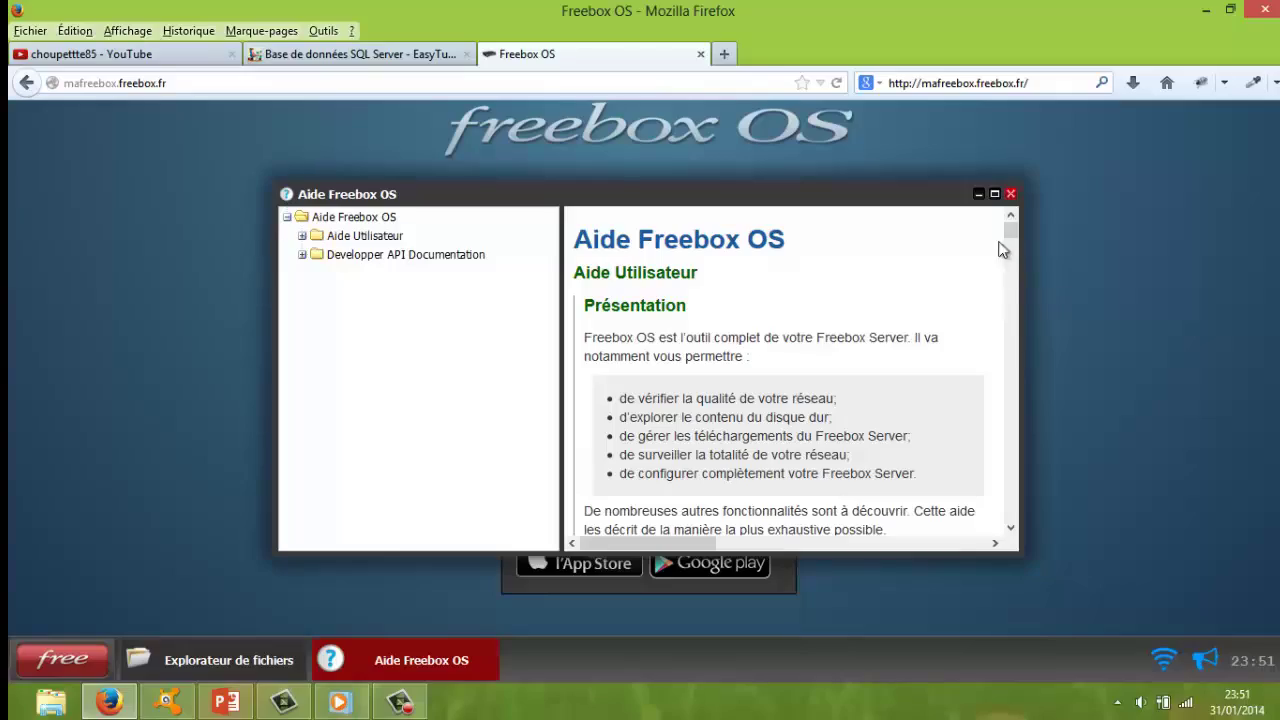
scroll(1005, 255, down, 5)
drag(1010, 257, 1010, 228)
click(1012, 194)
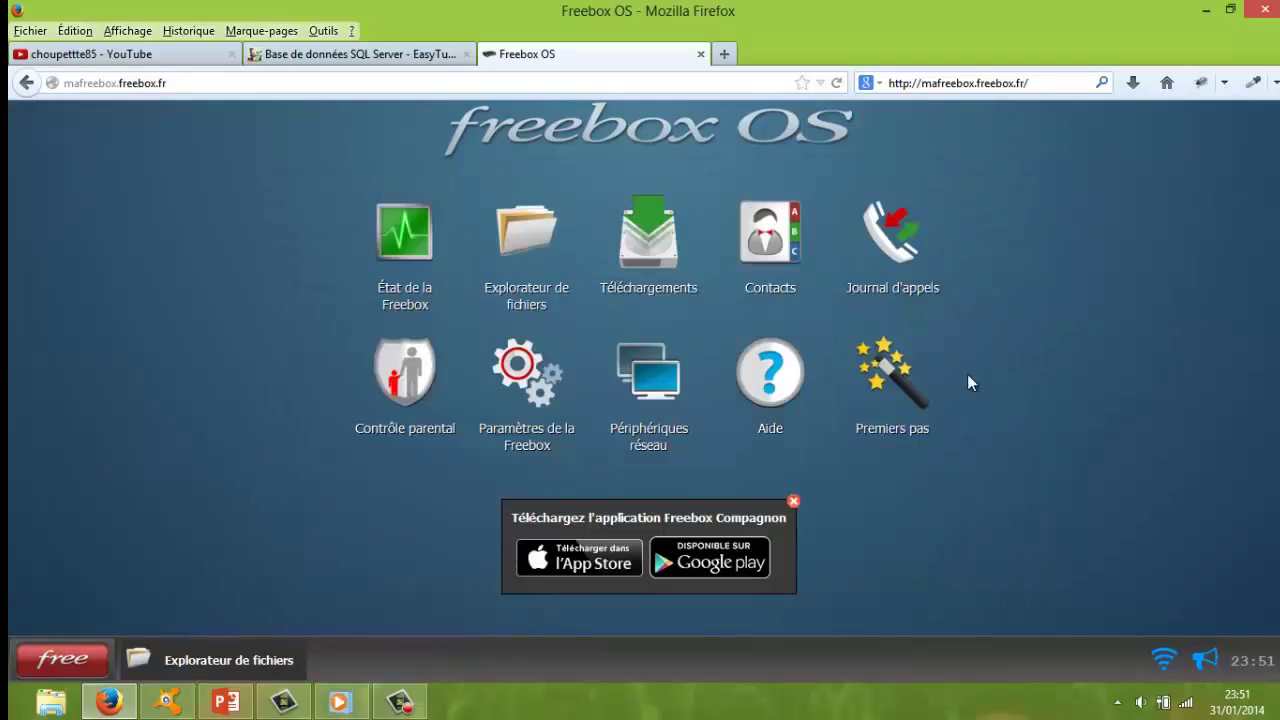
Step: Browse the Premiers pas presentation up to the Téléchargements page, close it, and choose to have it open on the next visit
click(890, 386)
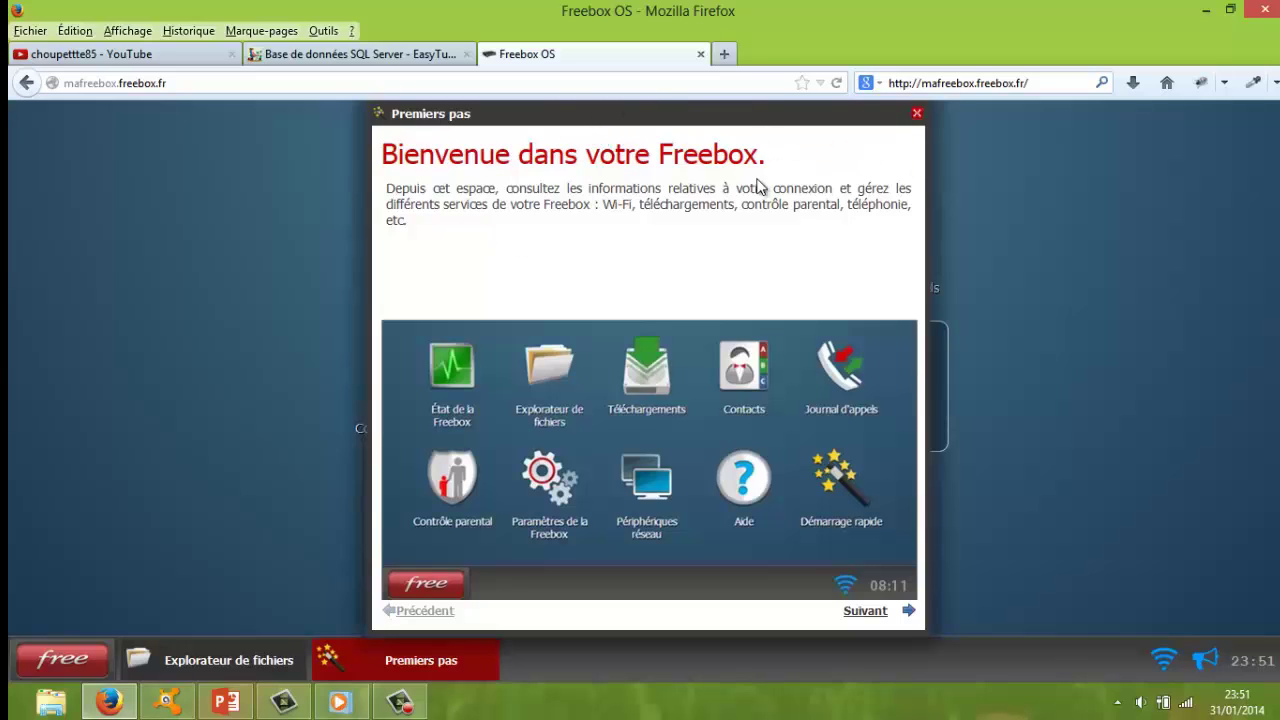
click(865, 611)
click(865, 611)
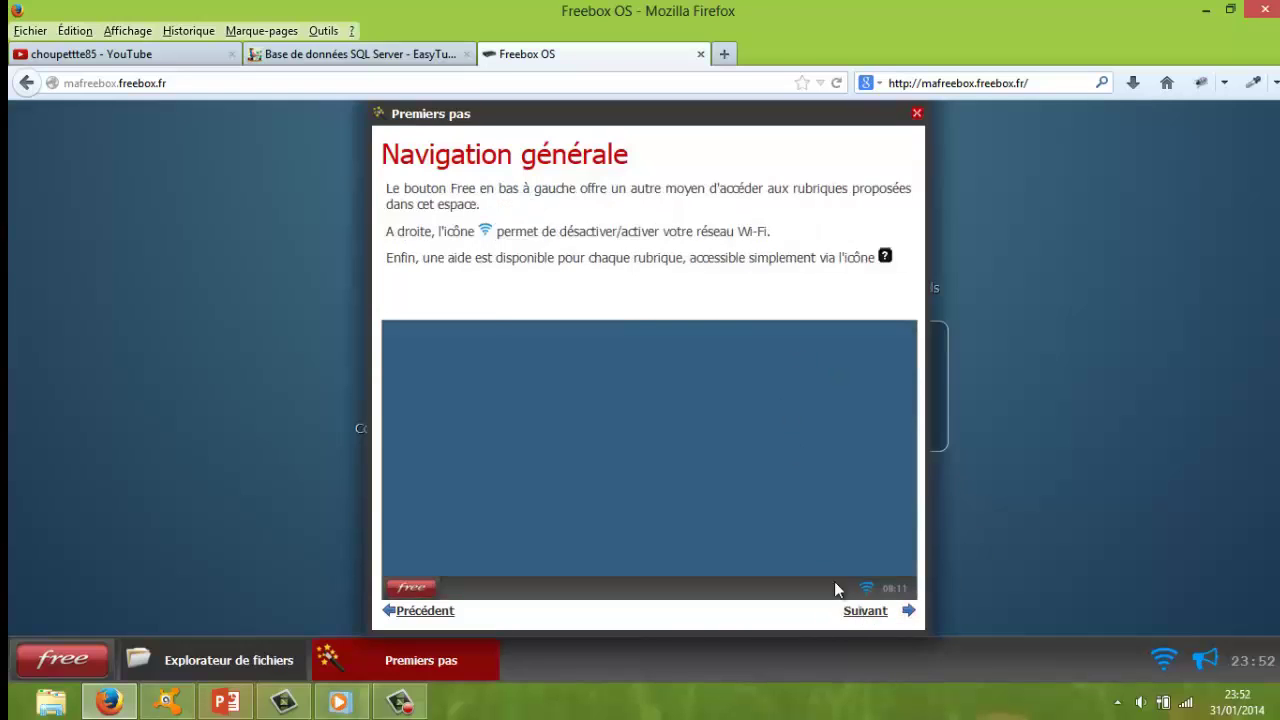
click(865, 611)
click(866, 611)
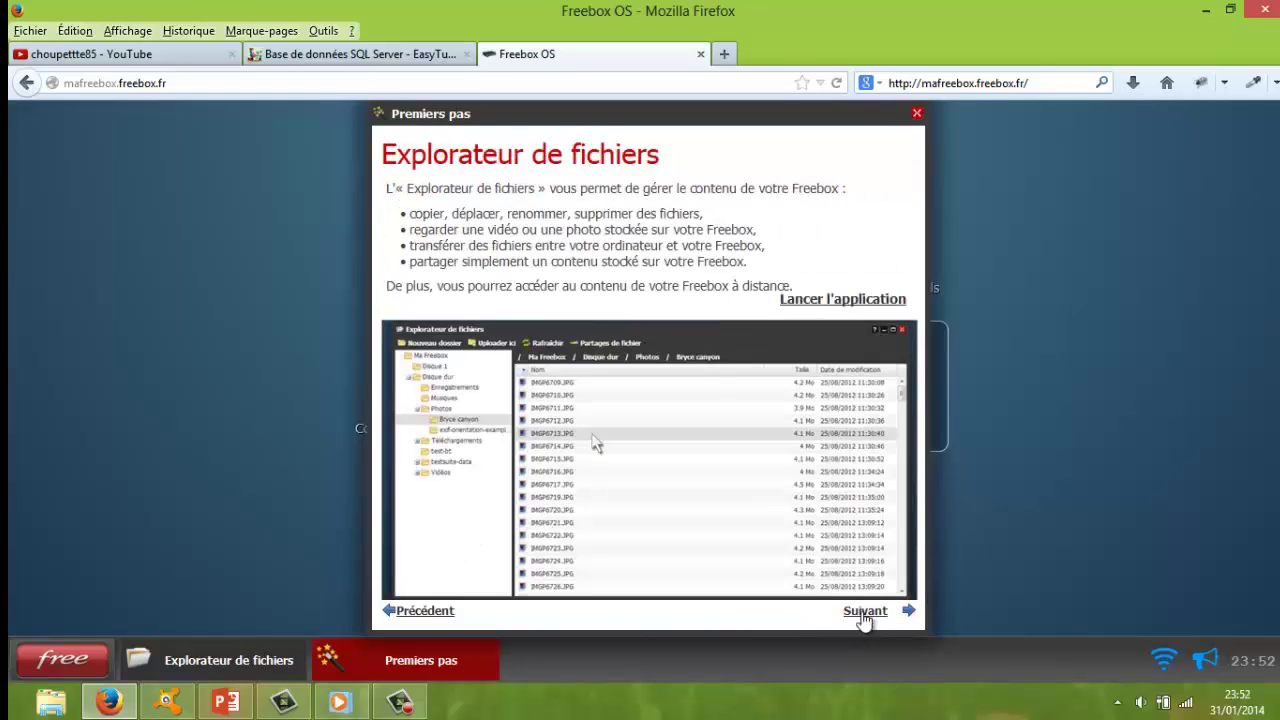
click(865, 611)
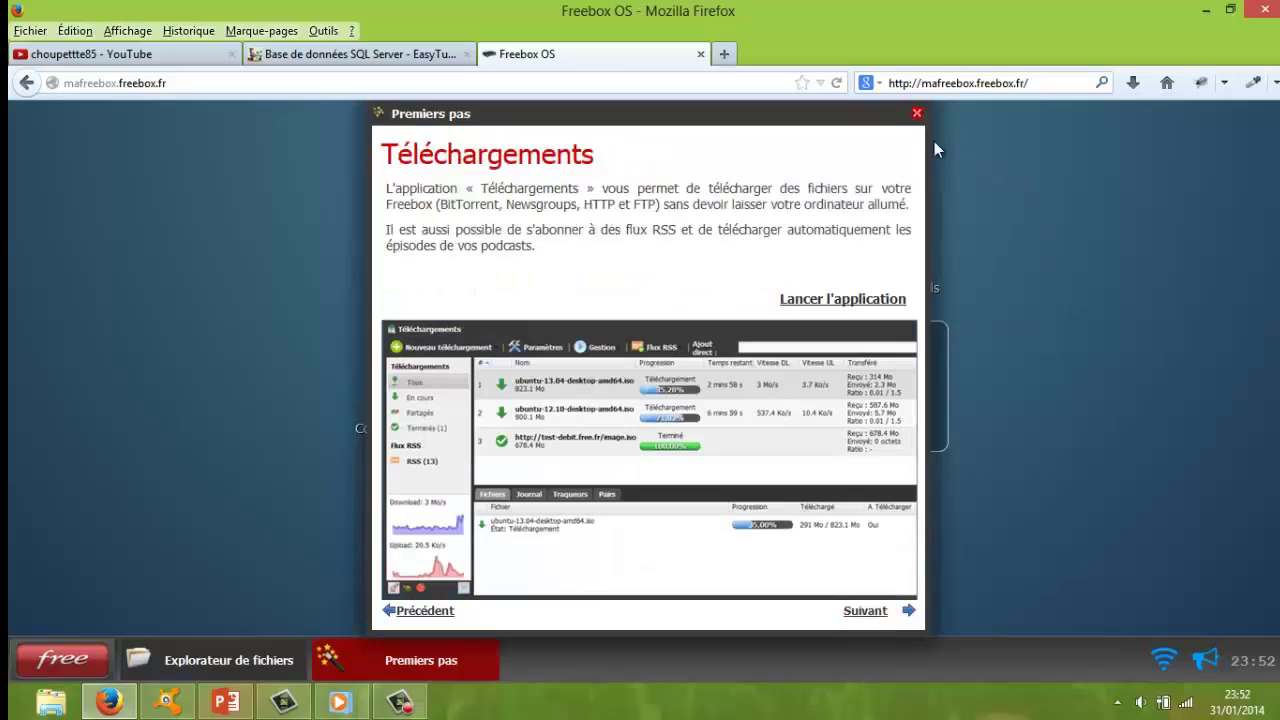
click(917, 114)
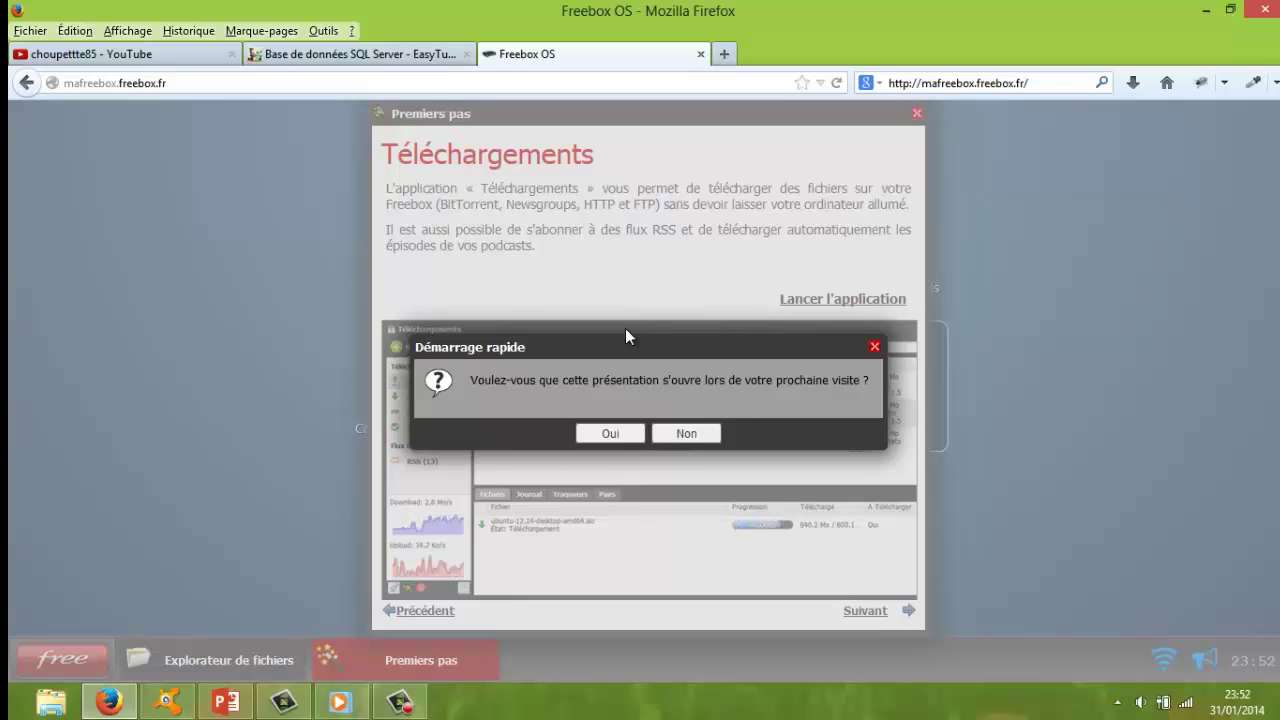
click(608, 435)
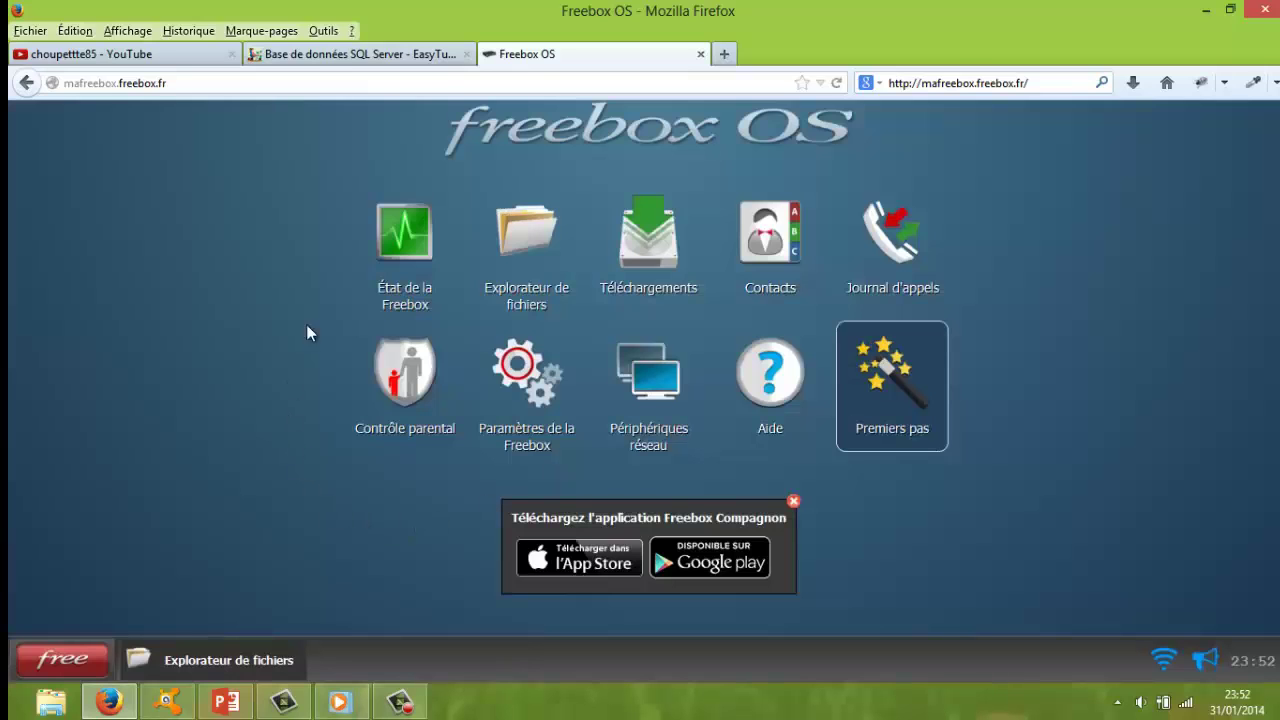